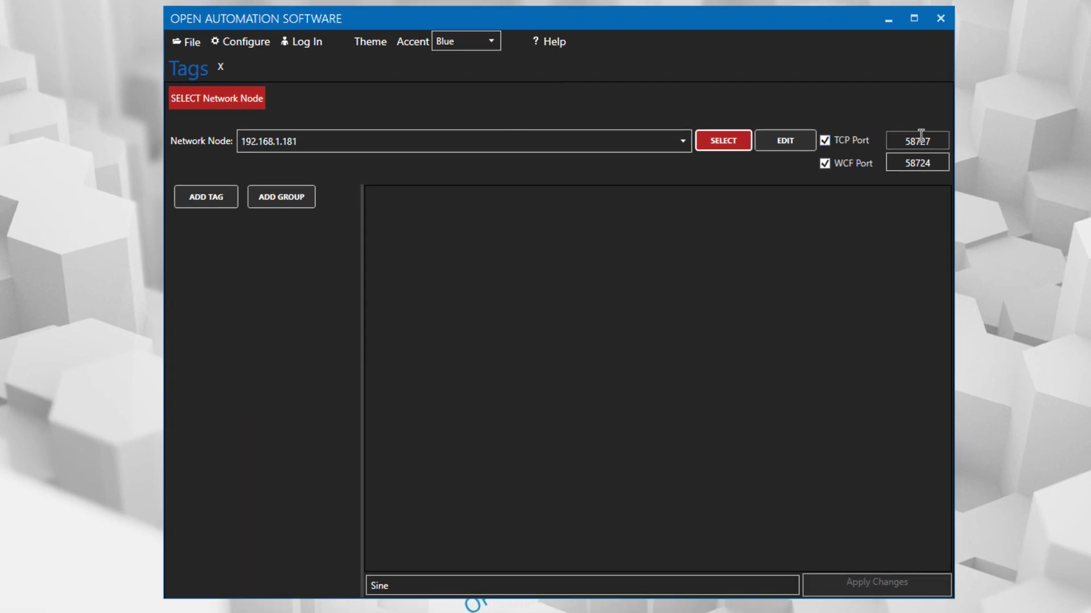
Change the TCP port to 32768, accept the port-change warning, and open the Sine tag.
{"action": "left_click", "coordinate": [920, 141]}
{"action": "double_click", "coordinate": [920, 141]}
{"action": "type", "text": "32768"}
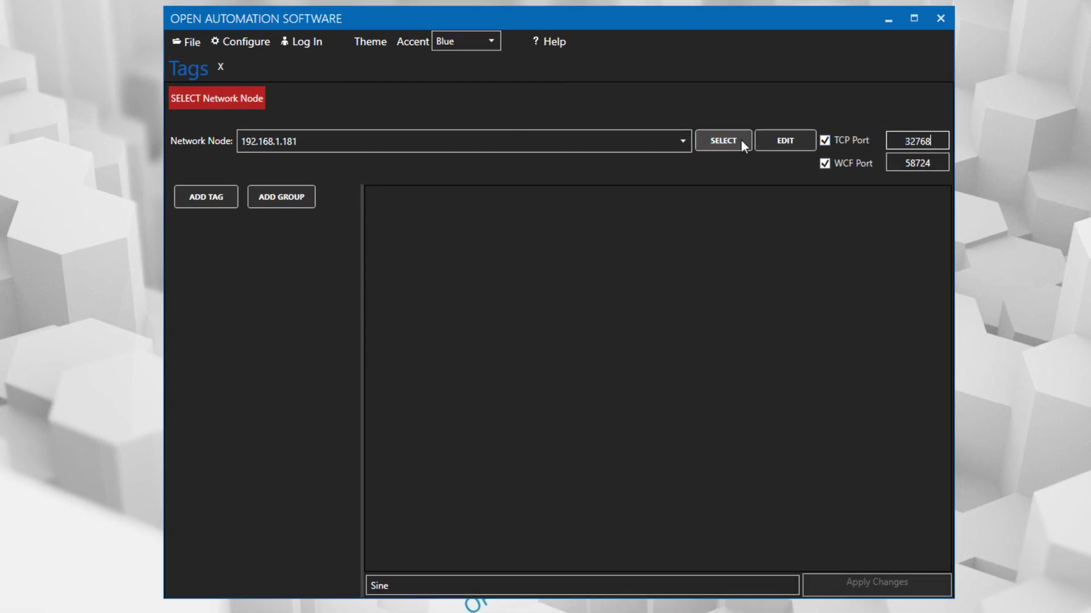
{"action": "left_click", "coordinate": [729, 142]}
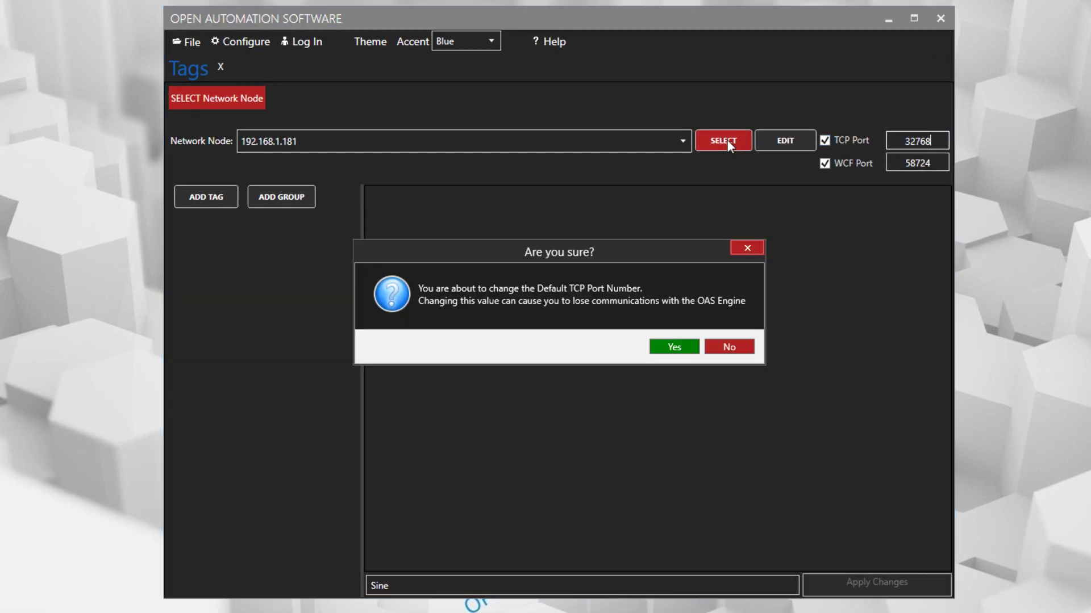
{"action": "left_click", "coordinate": [678, 348]}
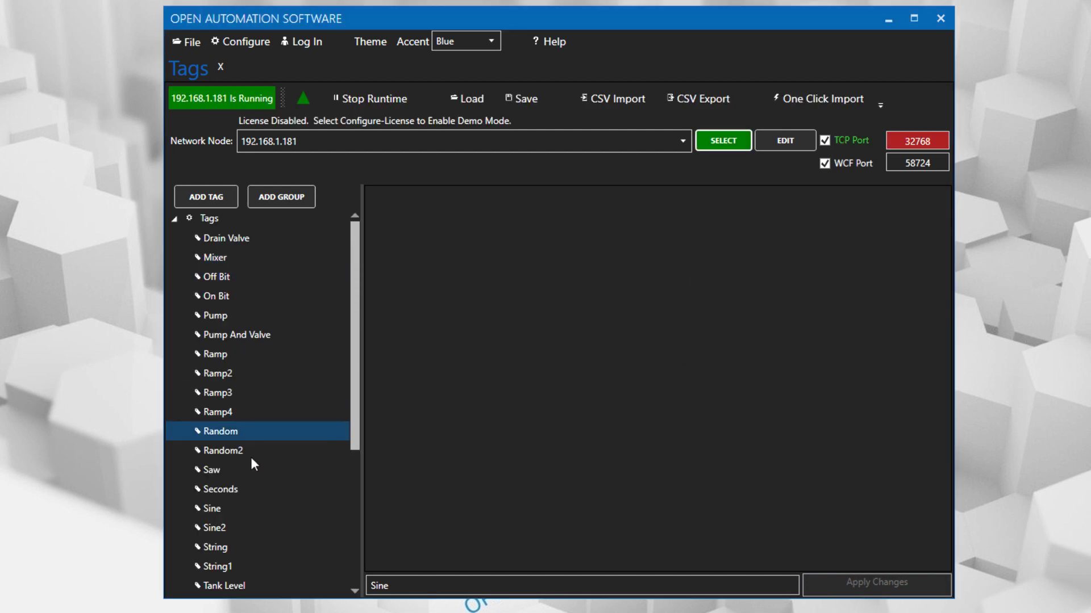
{"action": "left_click", "coordinate": [237, 512]}
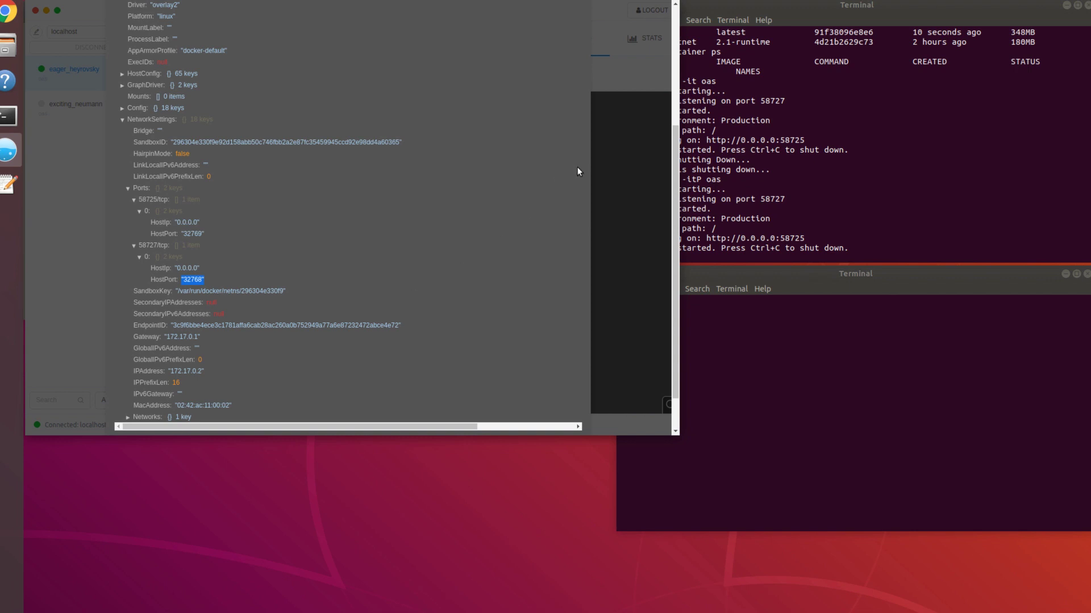
Delete the stopped exciting_neumann container in DockStation.
{"action": "left_click", "coordinate": [616, 174]}
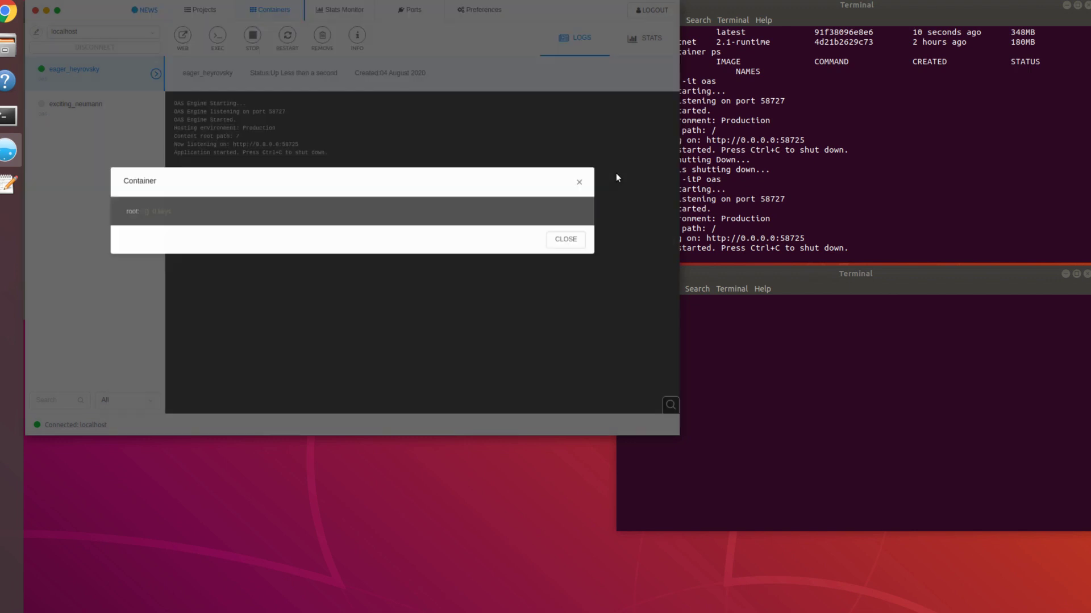
{"action": "left_click", "coordinate": [104, 108]}
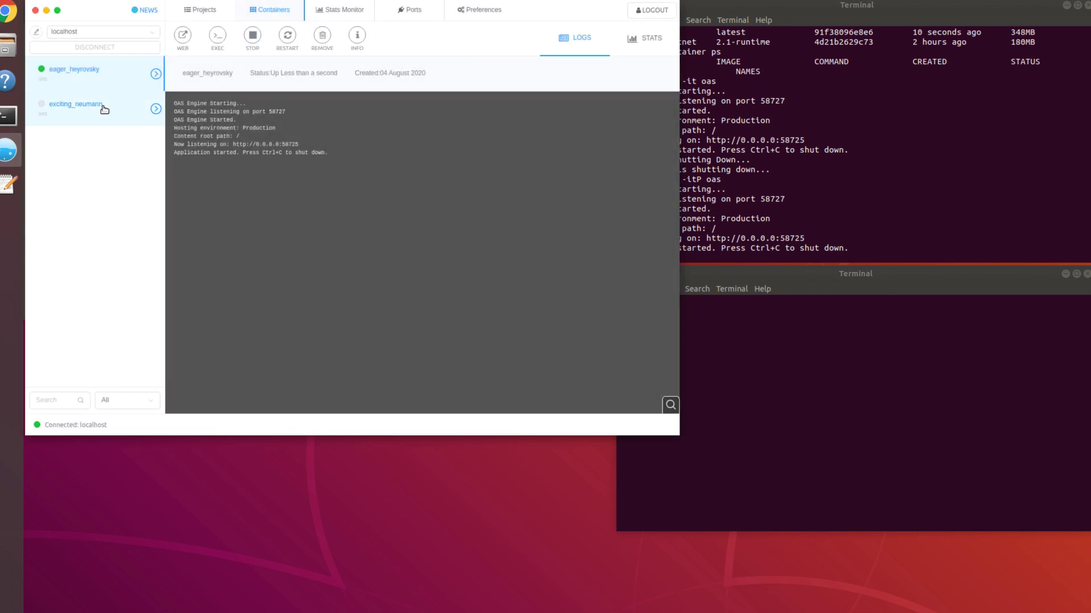
{"action": "left_click", "coordinate": [322, 35]}
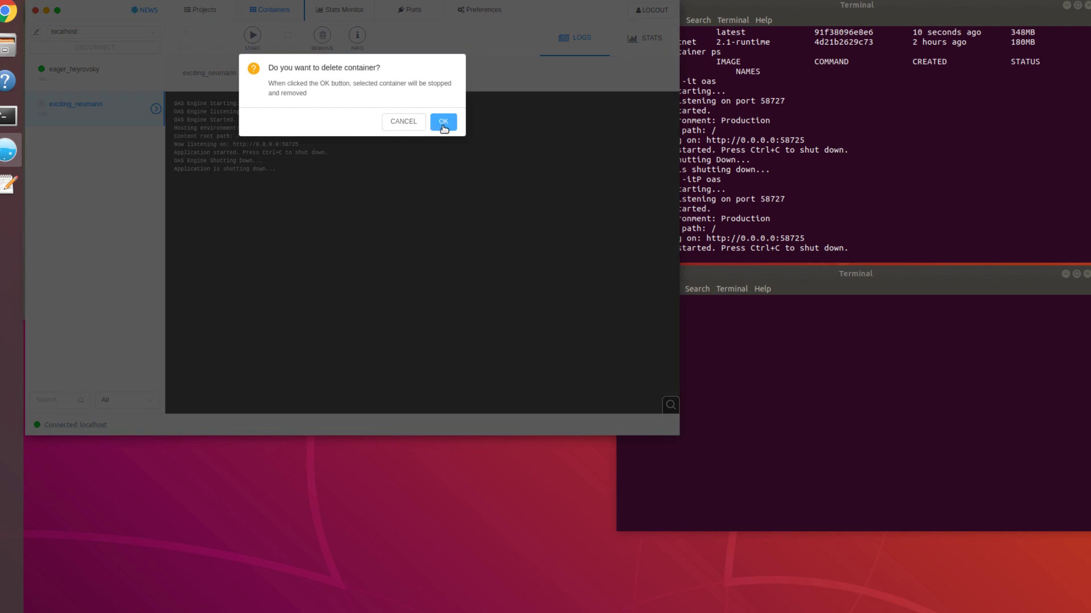
{"action": "left_click", "coordinate": [444, 126]}
Start a new OAS container with 'docker run -itP oas' in the lower terminal.
{"action": "left_click", "coordinate": [728, 383]}
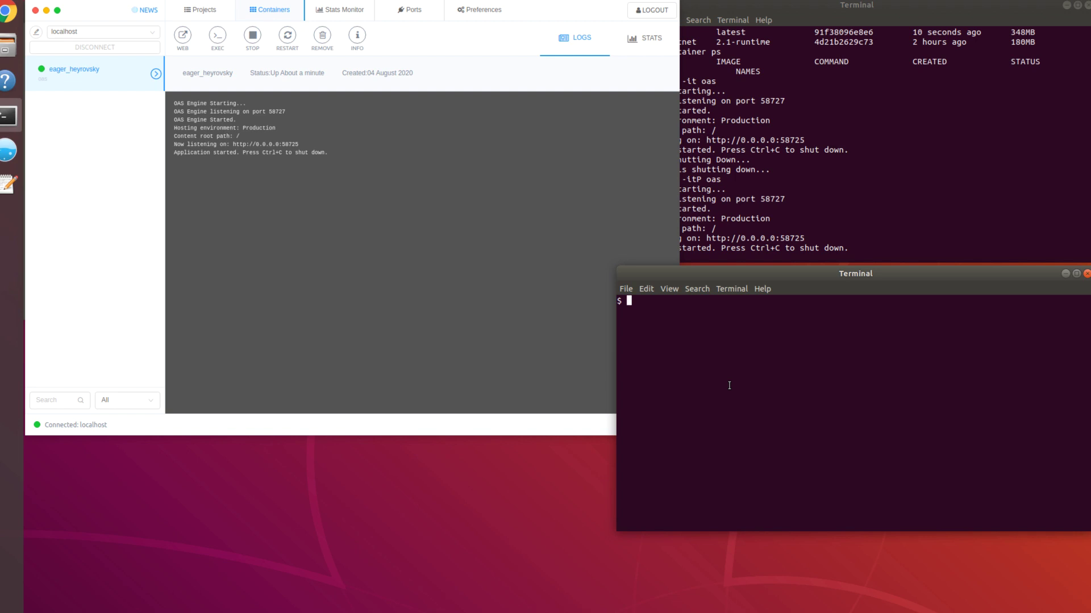
{"action": "type", "text": "docker run -itP oas"}
{"action": "key", "text": "Return"}
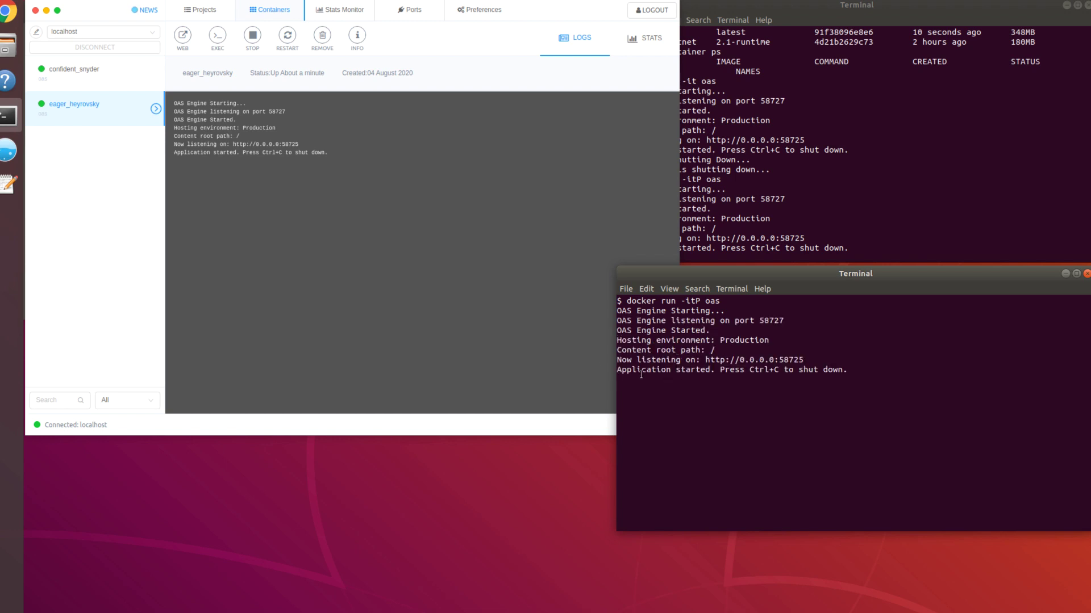
Expand confident_snyder's NetworkSettings > Ports > 58727/tcp to reveal host port 32770.
{"action": "left_click", "coordinate": [108, 82]}
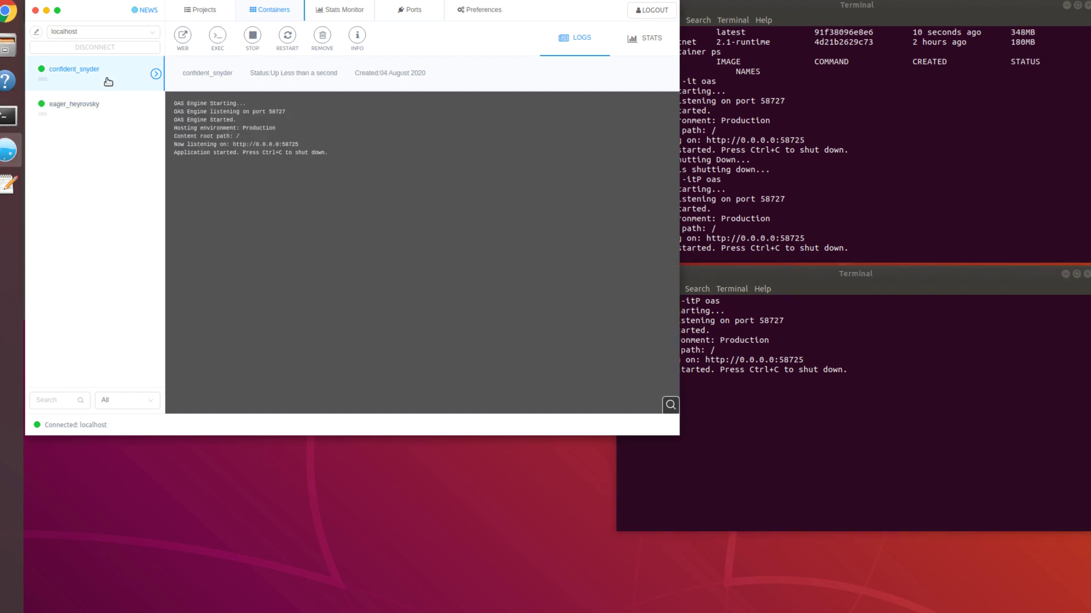
{"action": "left_click", "coordinate": [356, 36]}
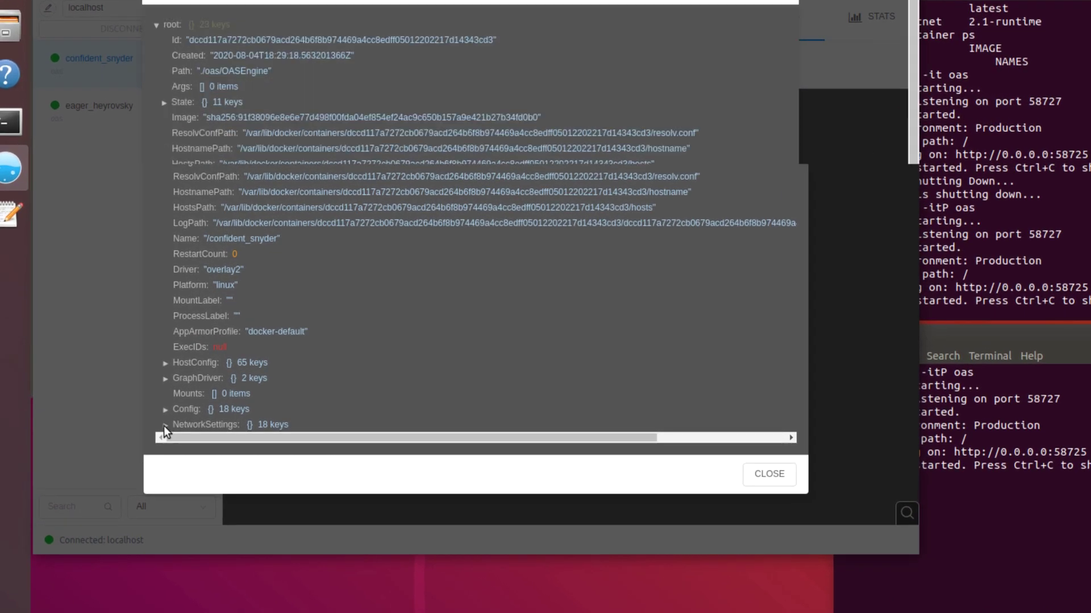
{"action": "left_click", "coordinate": [124, 342]}
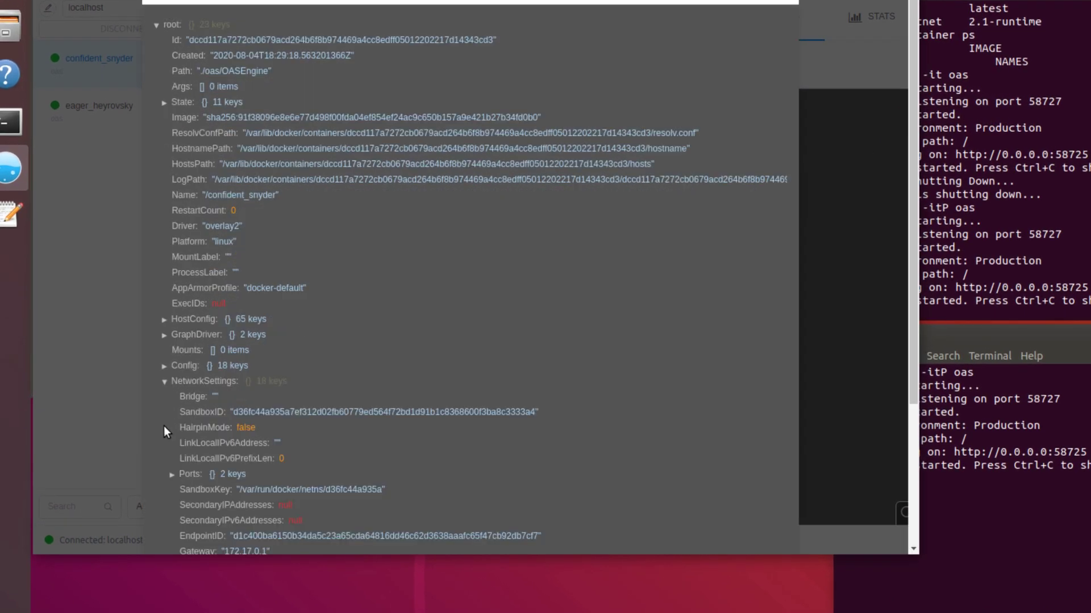
{"action": "scroll", "coordinate": [261, 467], "scroll_direction": "down", "scroll_amount": 3}
{"action": "left_click", "coordinate": [172, 282]}
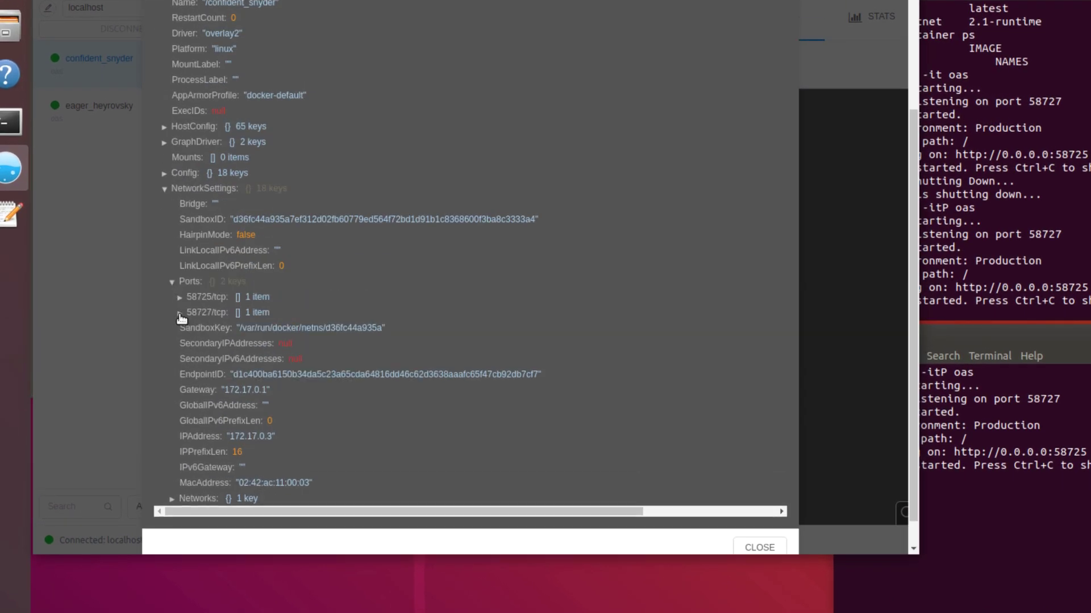
{"action": "left_click", "coordinate": [180, 313]}
{"action": "left_click", "coordinate": [187, 330]}
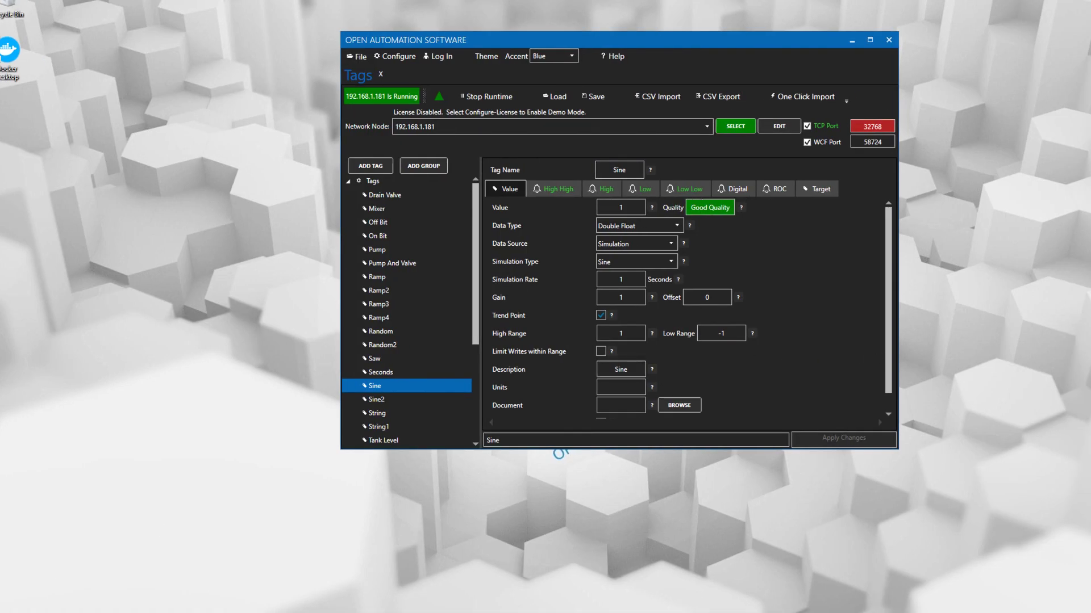
Search 'confi' and launch a second Configure OAS window.
{"action": "key", "text": "super"}
{"action": "type", "text": "confi"}
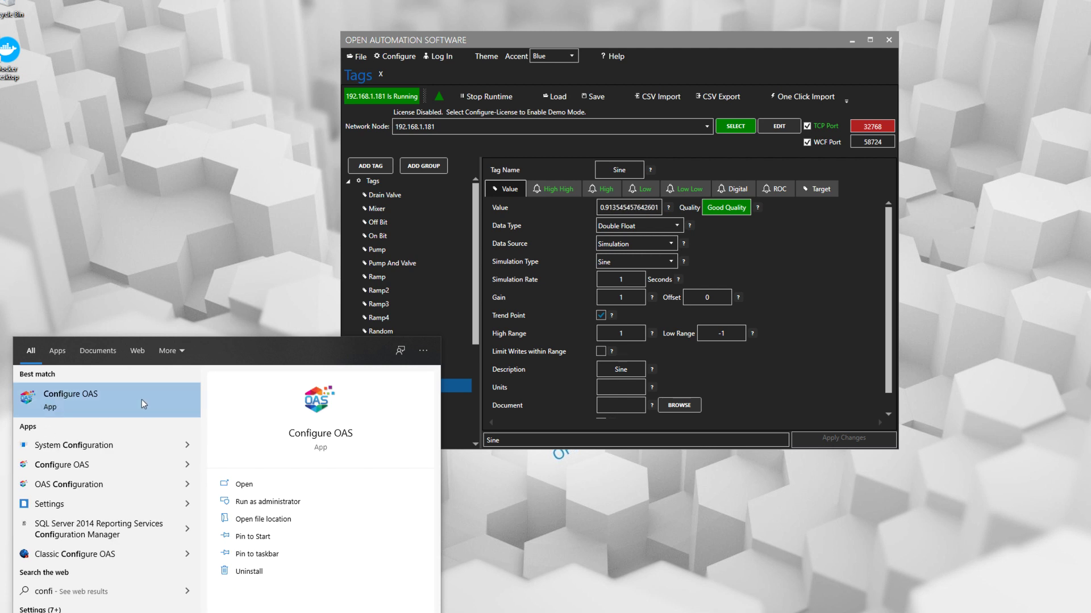
{"action": "left_click", "coordinate": [120, 396]}
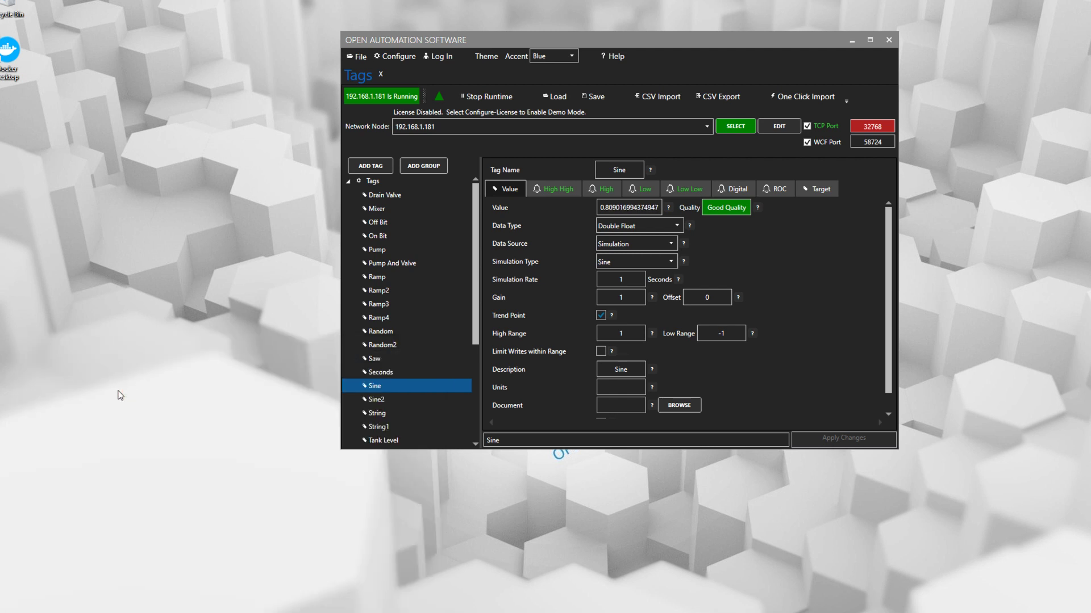
Arrange the blank window at upper left and the Tags window to the right.
{"action": "left_click_drag", "start_coordinate": [666, 42], "coordinate": [458, 138]}
{"action": "left_click", "coordinate": [663, 44]}
{"action": "left_click_drag", "start_coordinate": [663, 43], "coordinate": [802, 50]}
{"action": "left_click", "coordinate": [418, 140]}
{"action": "left_click_drag", "start_coordinate": [419, 138], "coordinate": [301, 45]}
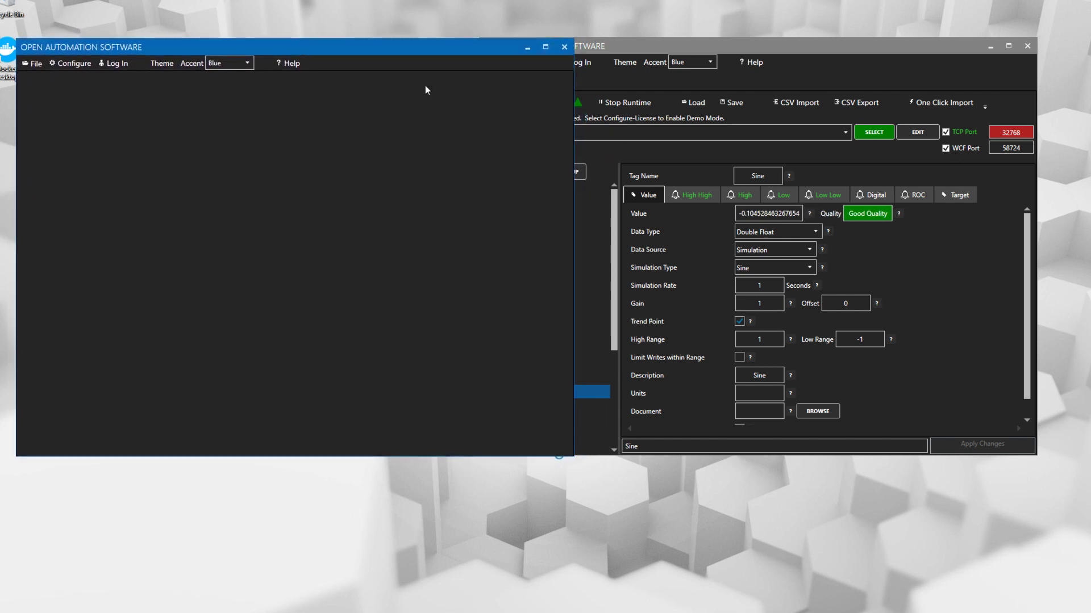
Open the Tags configuration and replace localhost with the 192.168.1.181 node address.
{"action": "left_click", "coordinate": [80, 63]}
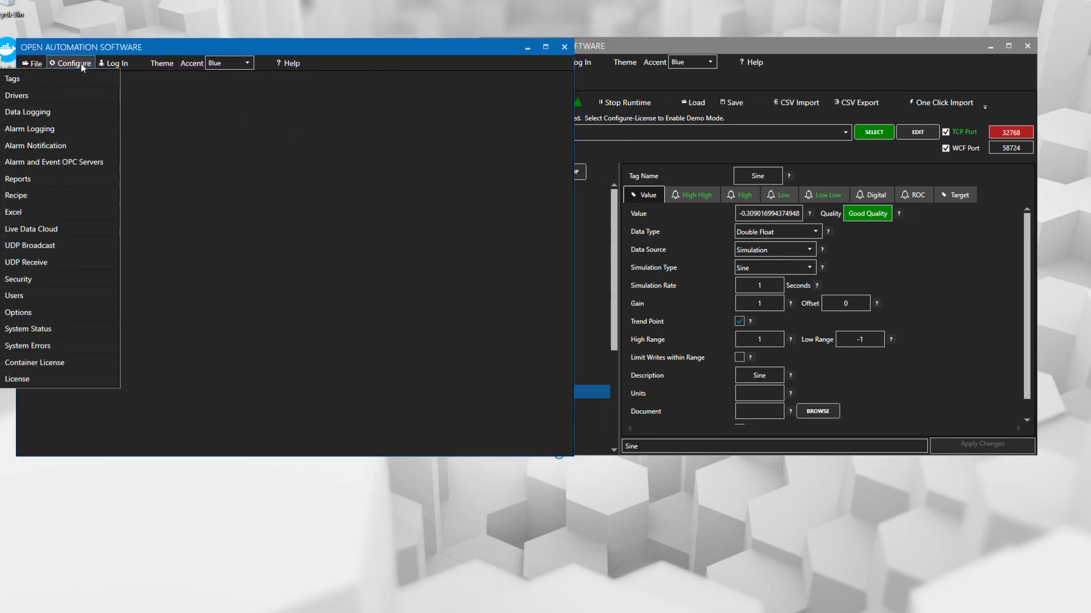
{"action": "left_click", "coordinate": [62, 83]}
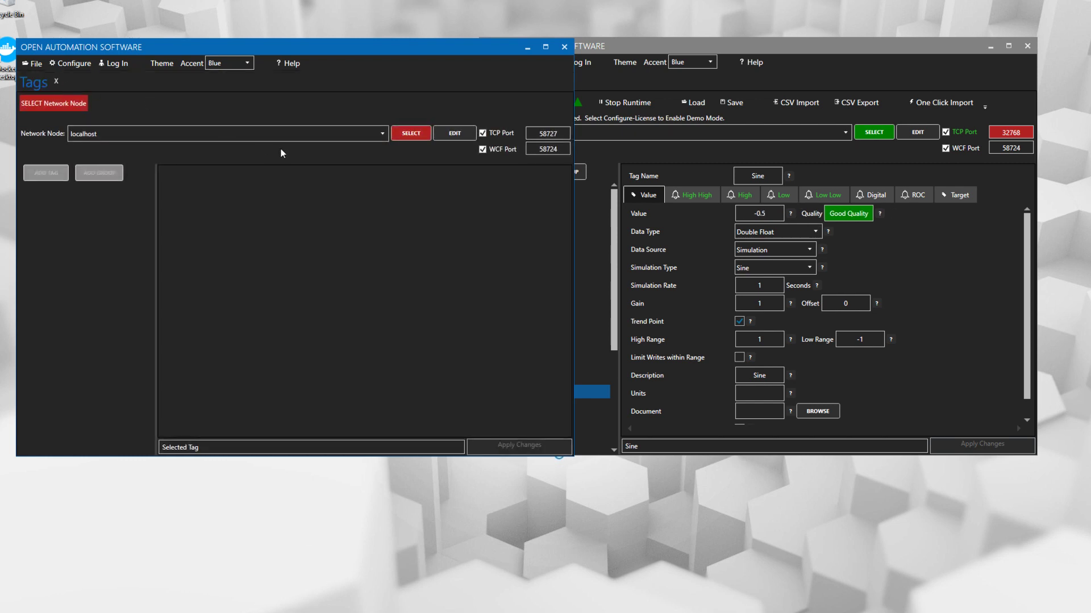
{"action": "left_click", "coordinate": [211, 133]}
{"action": "type", "text": "192.168.1.181"}
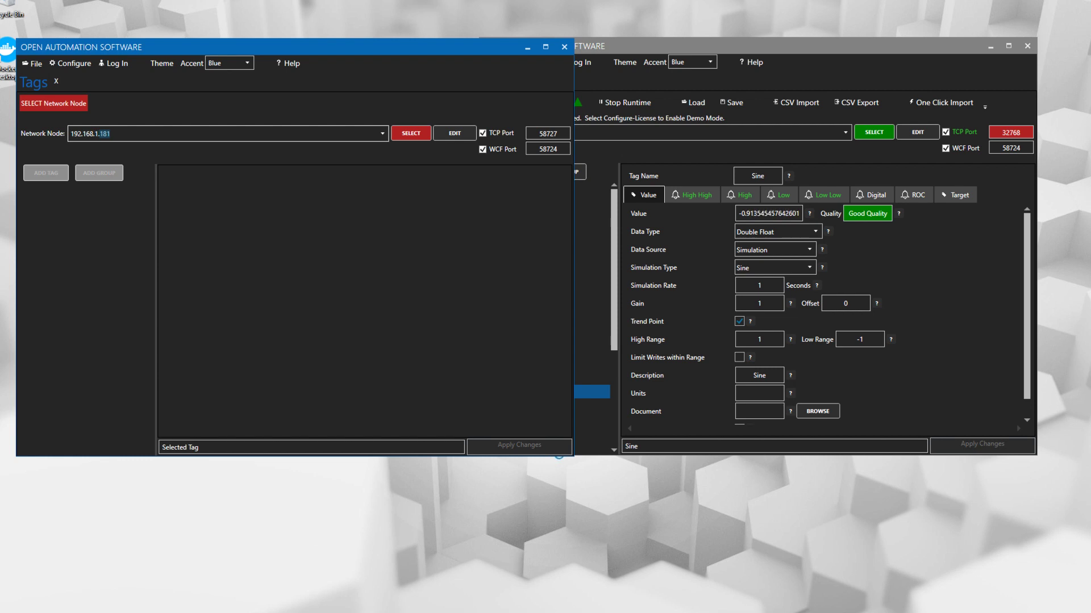
Set the TCP port to 32770, confirm, connect, and open the Sine tag.
{"action": "left_click", "coordinate": [548, 132]}
{"action": "type", "text": "32770"}
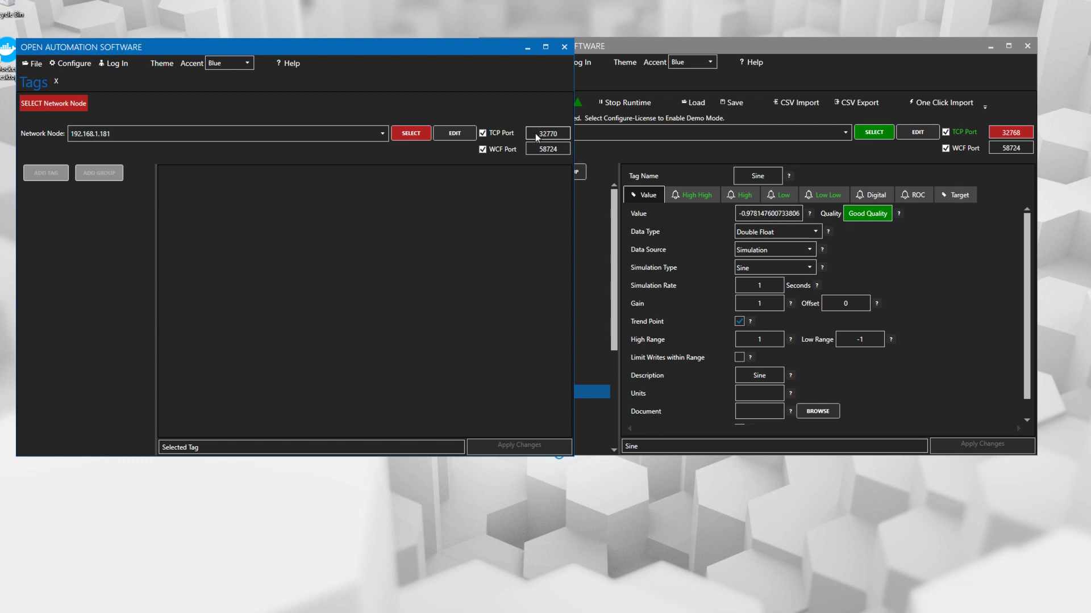
{"action": "left_click", "coordinate": [422, 134]}
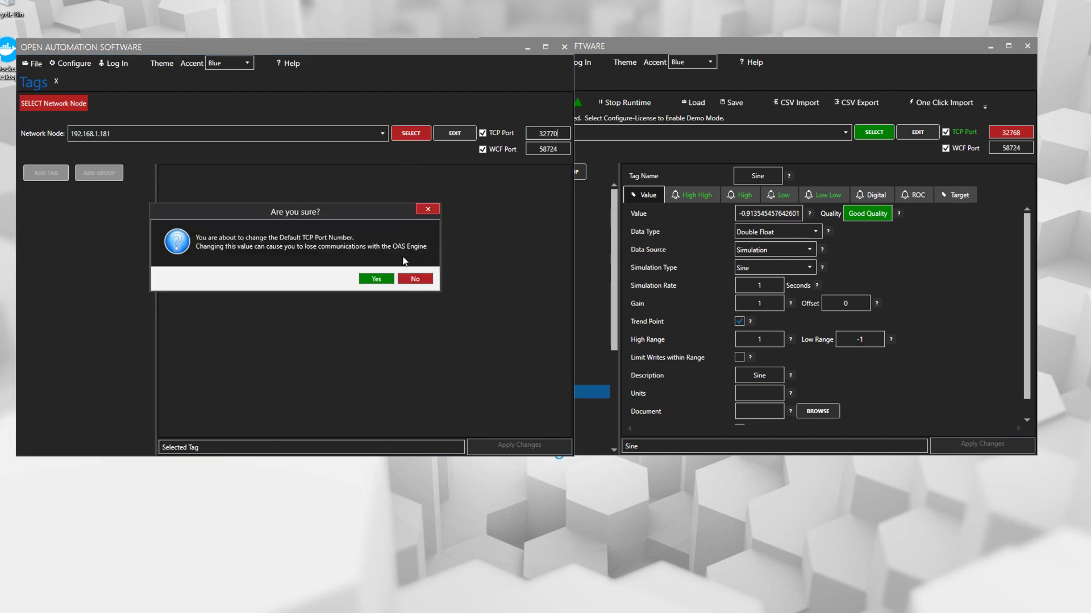
{"action": "left_click", "coordinate": [380, 275]}
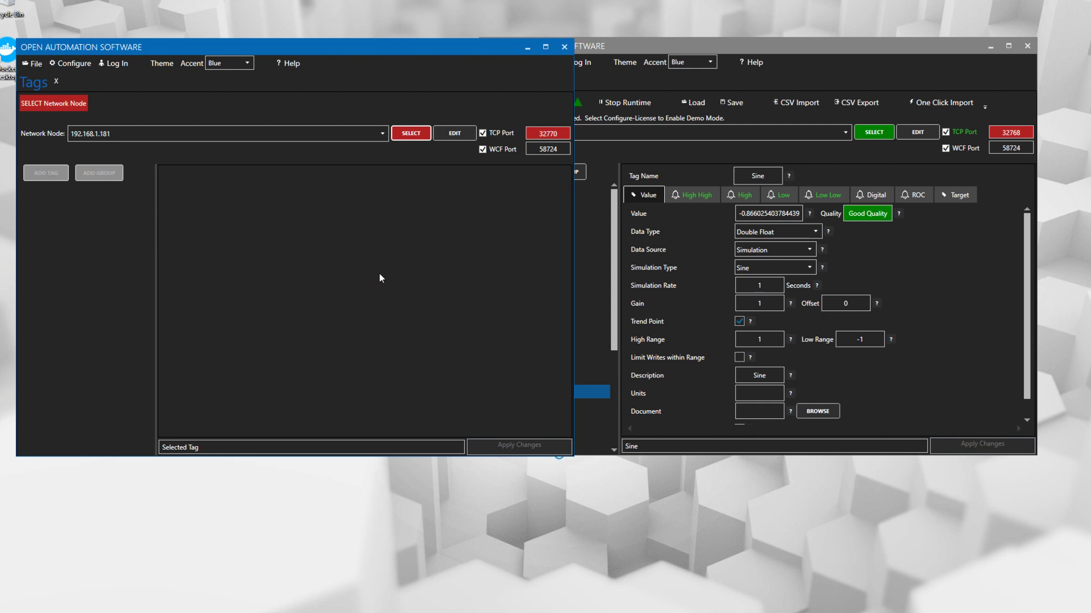
{"action": "left_click", "coordinate": [413, 134]}
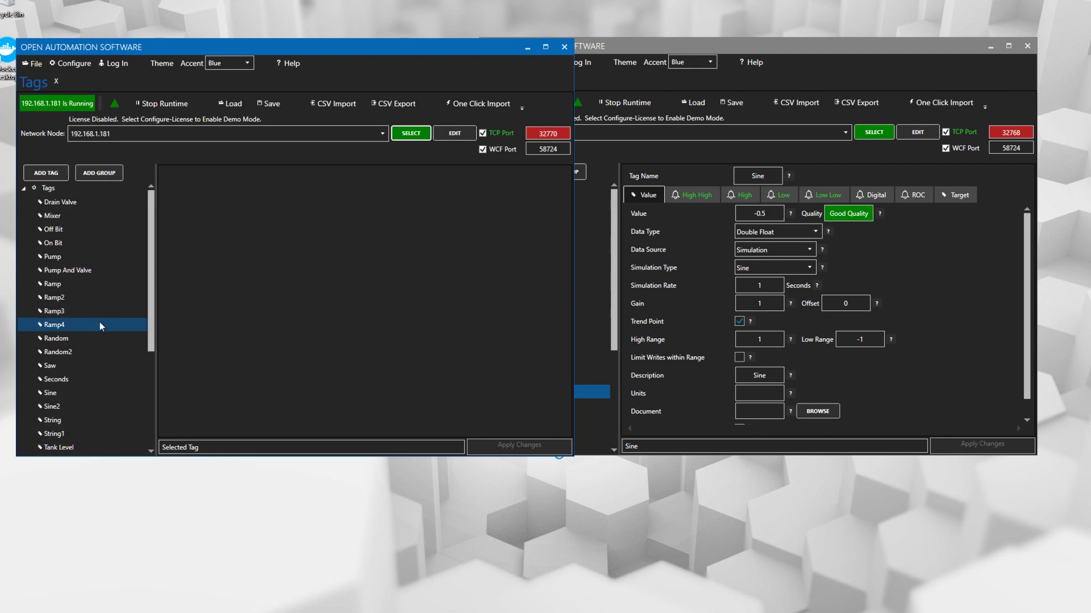
{"action": "scroll", "coordinate": [119, 341], "scroll_direction": "down", "scroll_amount": 2}
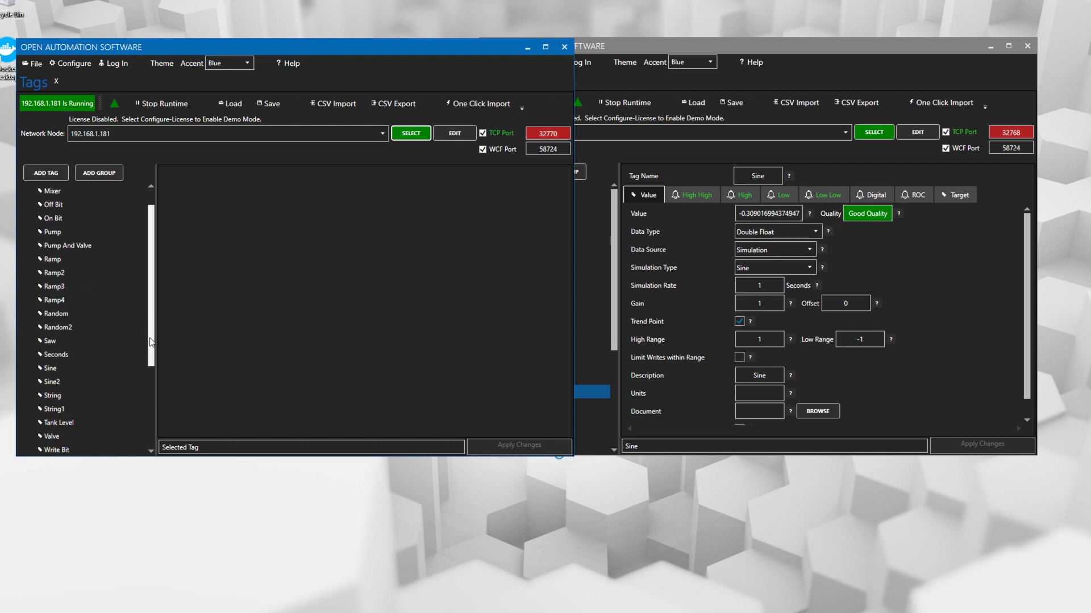
{"action": "left_click", "coordinate": [64, 339]}
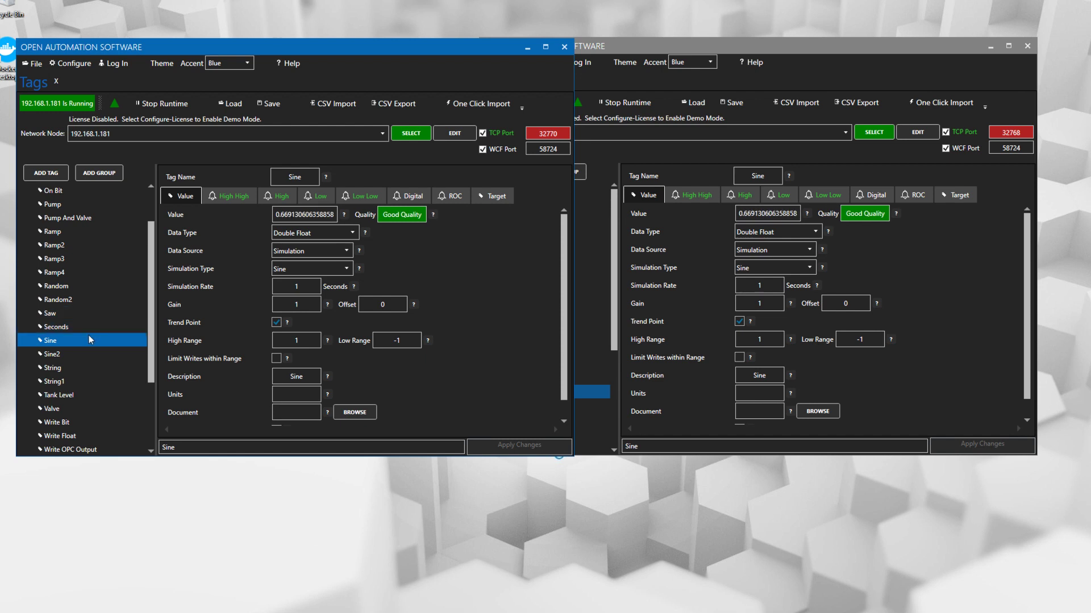
Open the Random tag in the left window, then in the right window.
{"action": "left_click", "coordinate": [68, 286]}
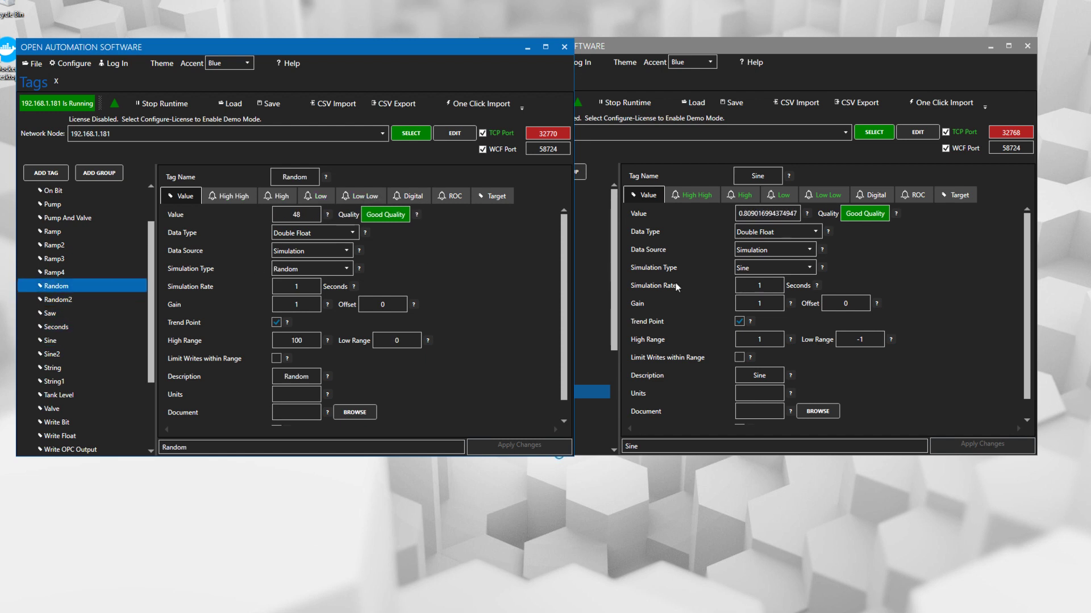
{"action": "left_click", "coordinate": [704, 288]}
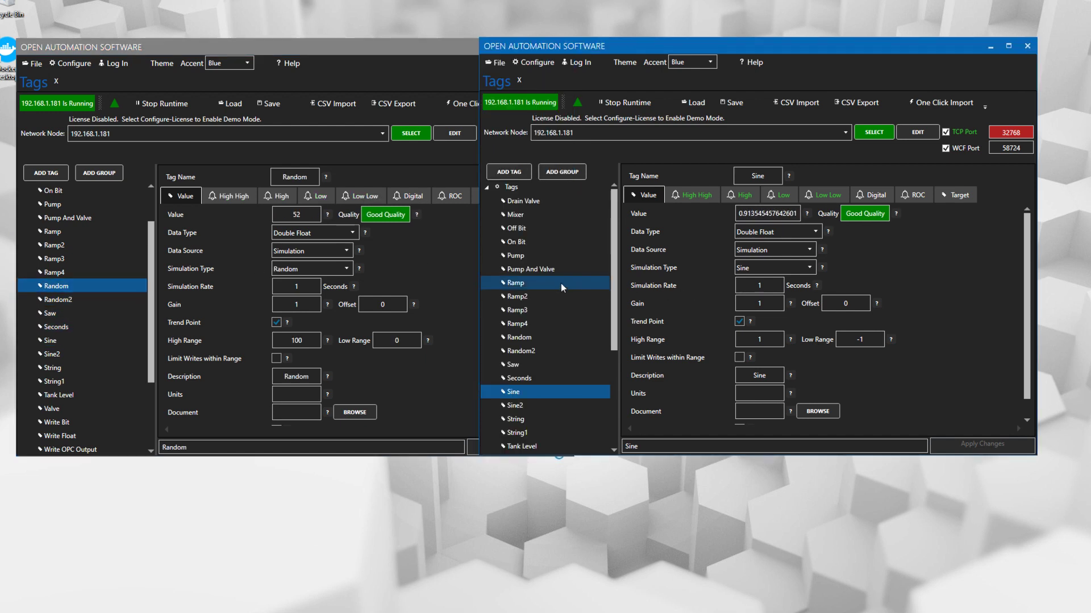
{"action": "left_click", "coordinate": [530, 338]}
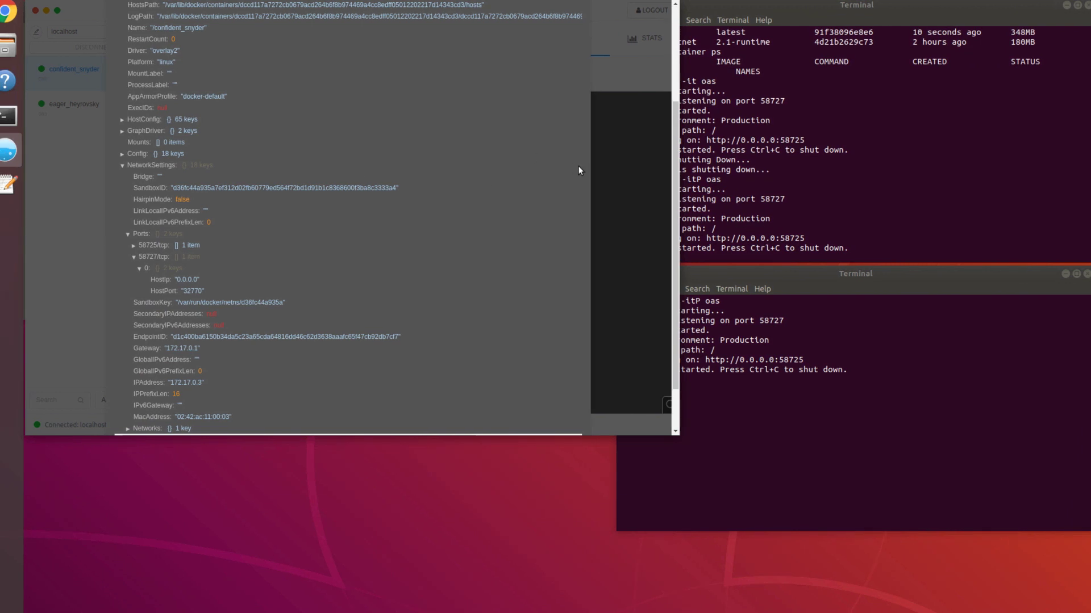
Stop the eager_heyrovsky and confident_snyder containers.
{"action": "left_click", "coordinate": [621, 180]}
{"action": "left_click", "coordinate": [99, 109]}
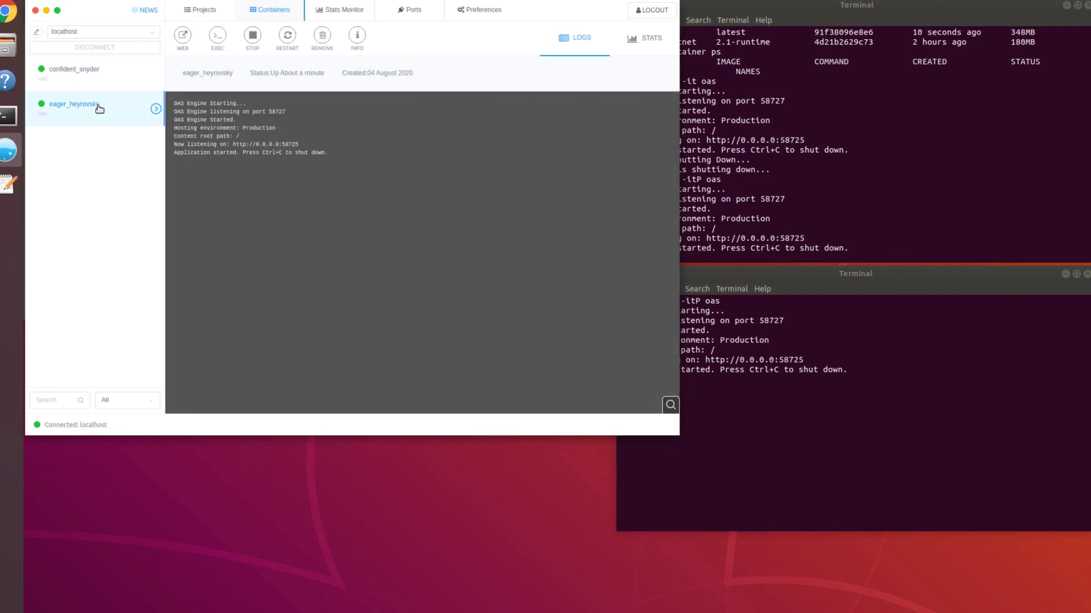
{"action": "left_click", "coordinate": [252, 35]}
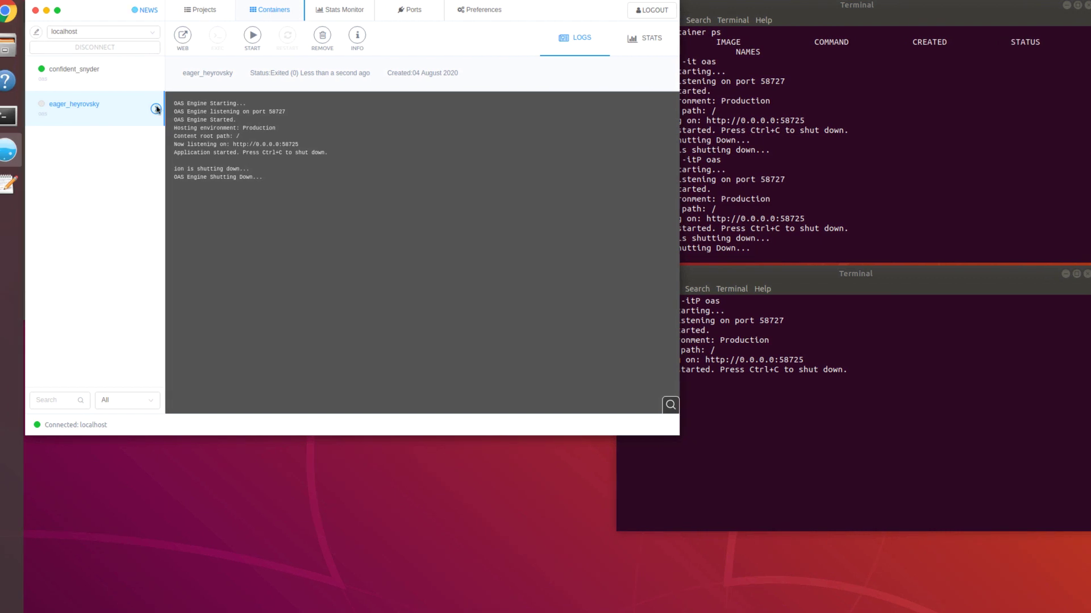
{"action": "left_click", "coordinate": [88, 84]}
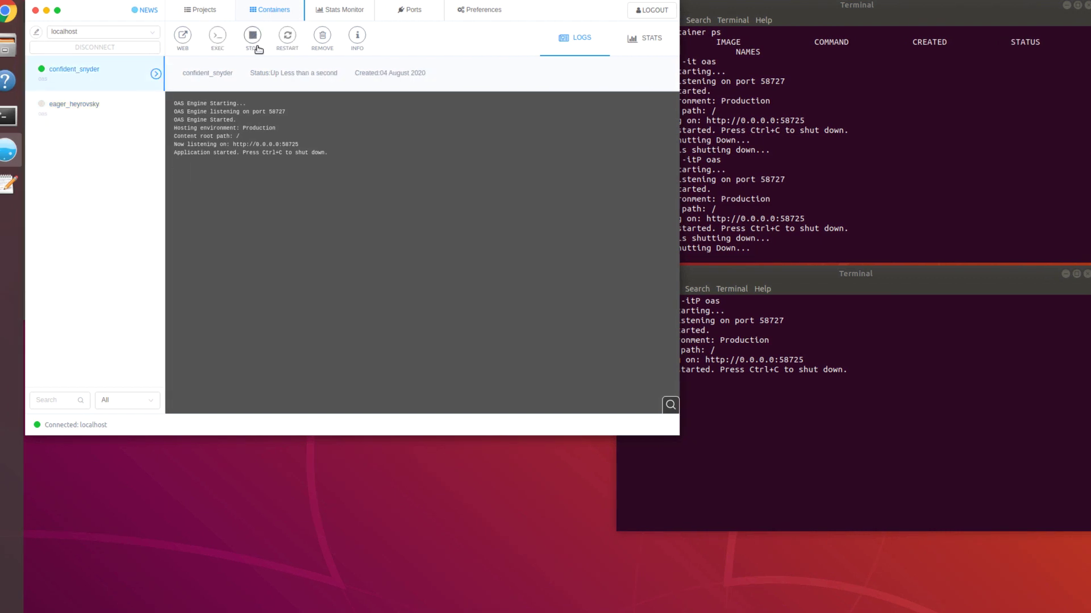
{"action": "left_click", "coordinate": [253, 37]}
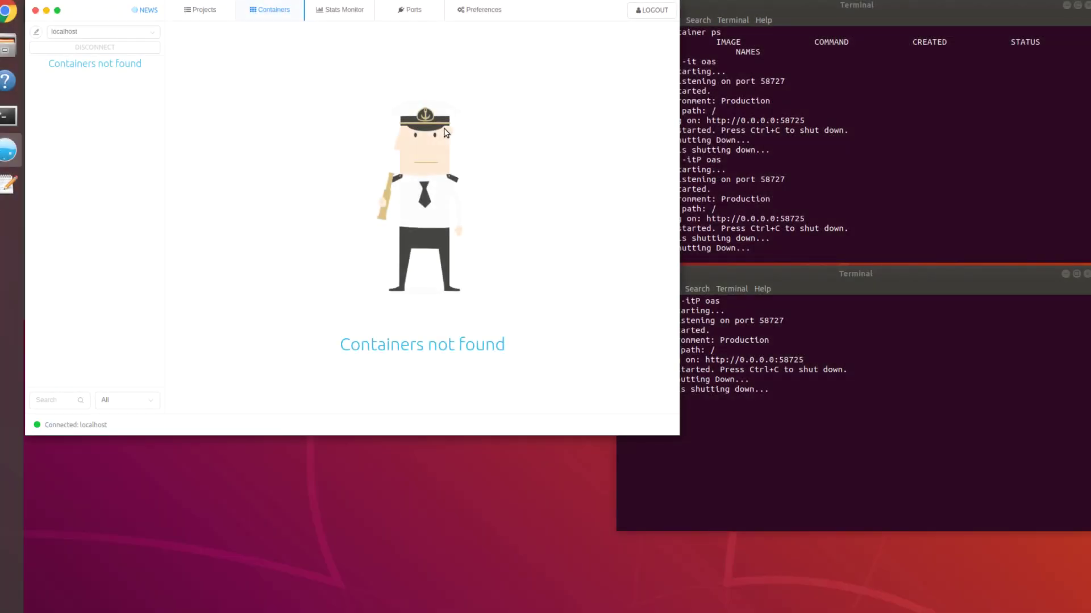
Run 'docker run -itP oas' in the upper terminal.
{"action": "left_click", "coordinate": [881, 245]}
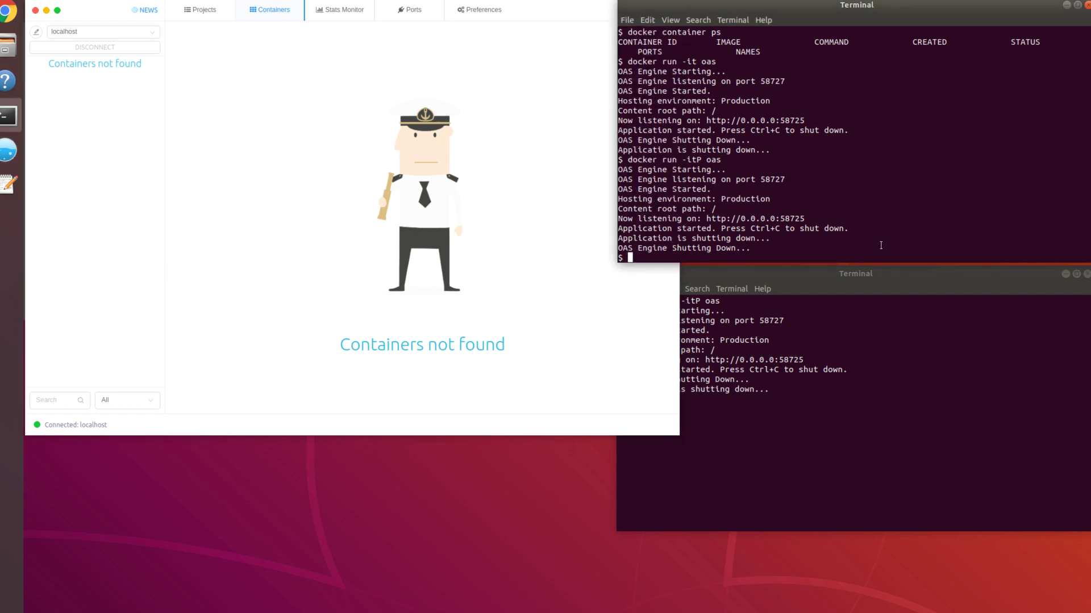
{"action": "type", "text": "docker run -itP oas"}
{"action": "key", "text": "Return"}
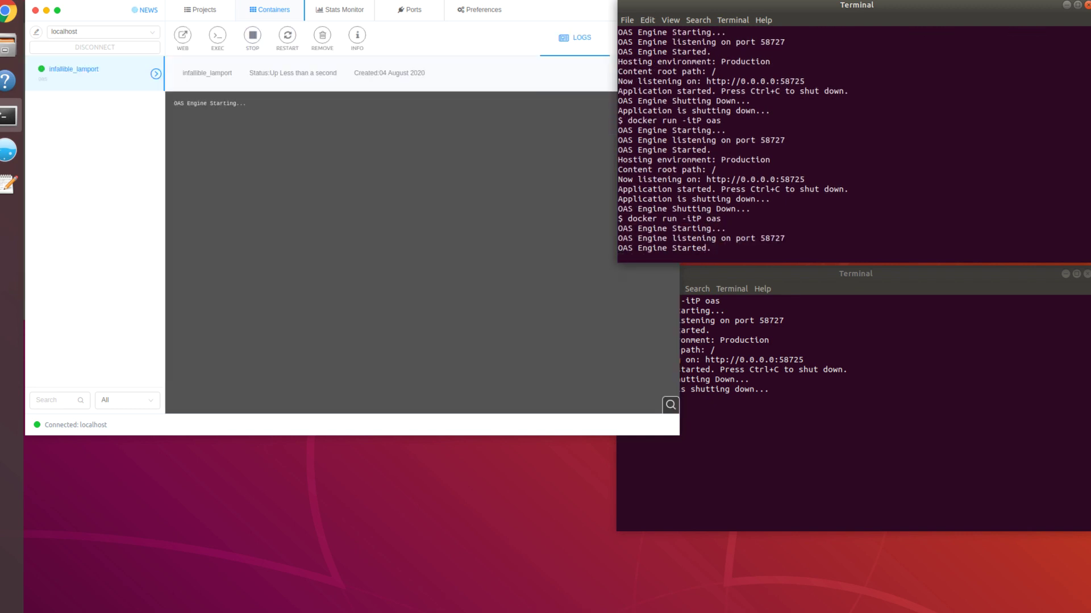
Expand the new container's NetworkSettings > Ports to see 58727 mapped to host port 32778.
{"action": "left_click", "coordinate": [356, 35]}
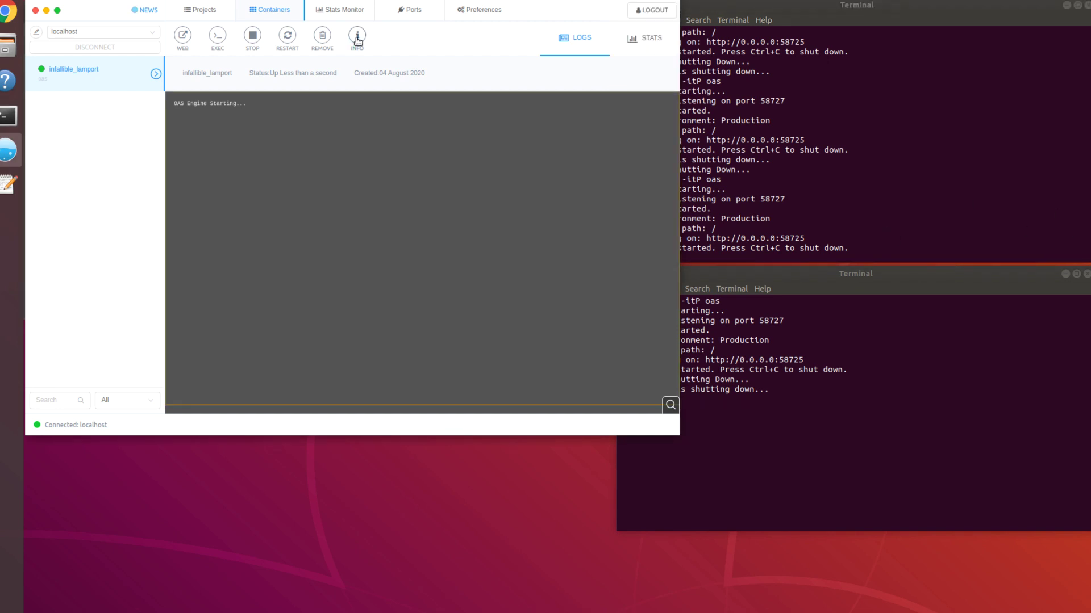
{"action": "left_click", "coordinate": [123, 340]}
{"action": "scroll", "coordinate": [247, 301], "scroll_direction": "down", "scroll_amount": 5}
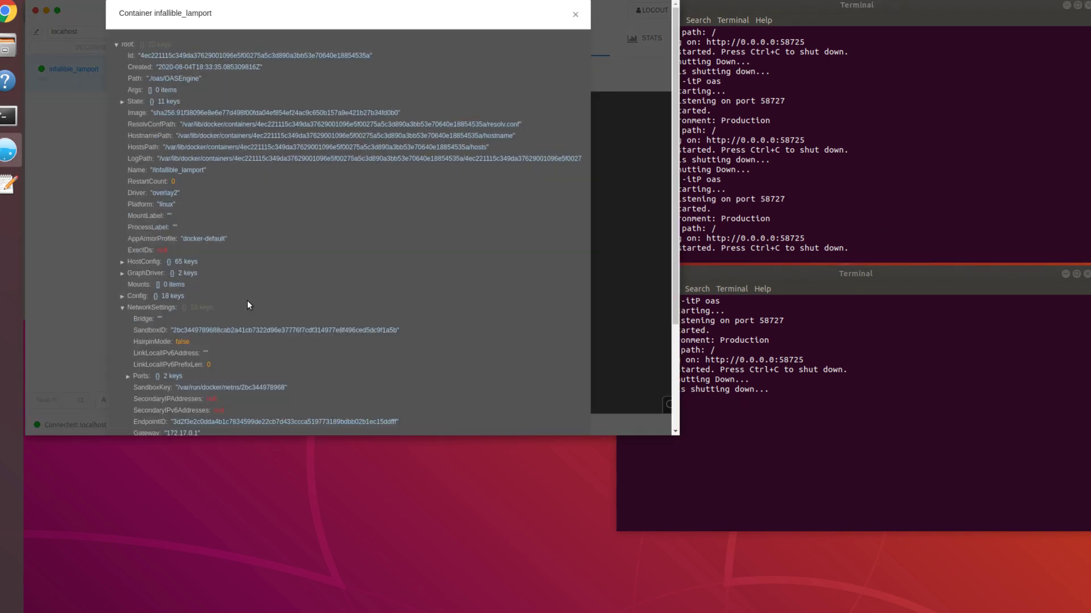
{"action": "left_click", "coordinate": [128, 234]}
{"action": "left_click", "coordinate": [134, 257]}
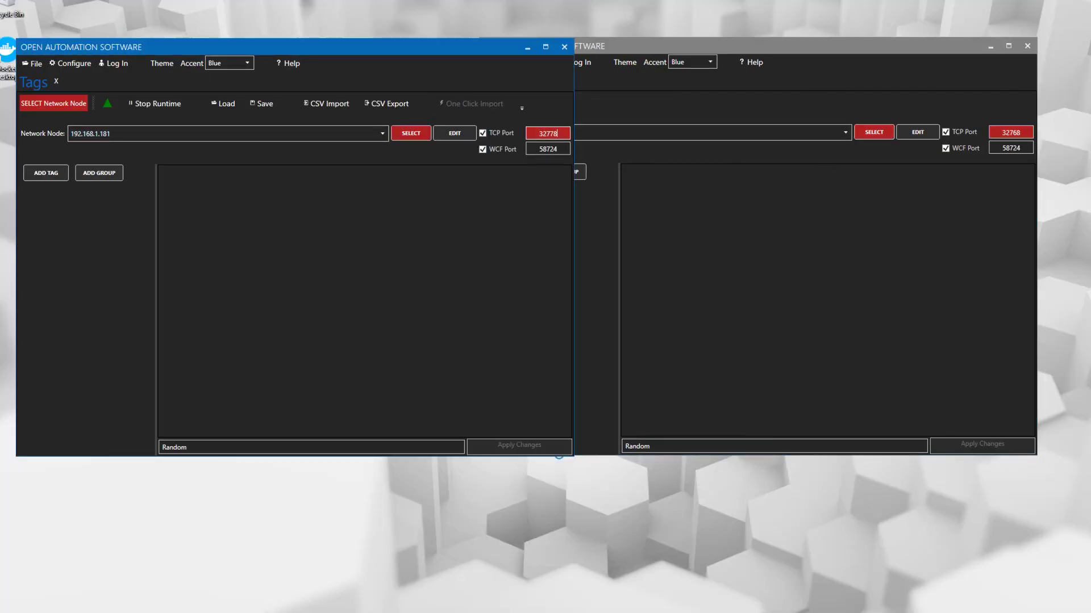
Reconnect to the 192.168.1.181 engine and open the License configuration page.
{"action": "left_click", "coordinate": [411, 132]}
{"action": "left_click", "coordinate": [372, 278]}
{"action": "left_click", "coordinate": [411, 133]}
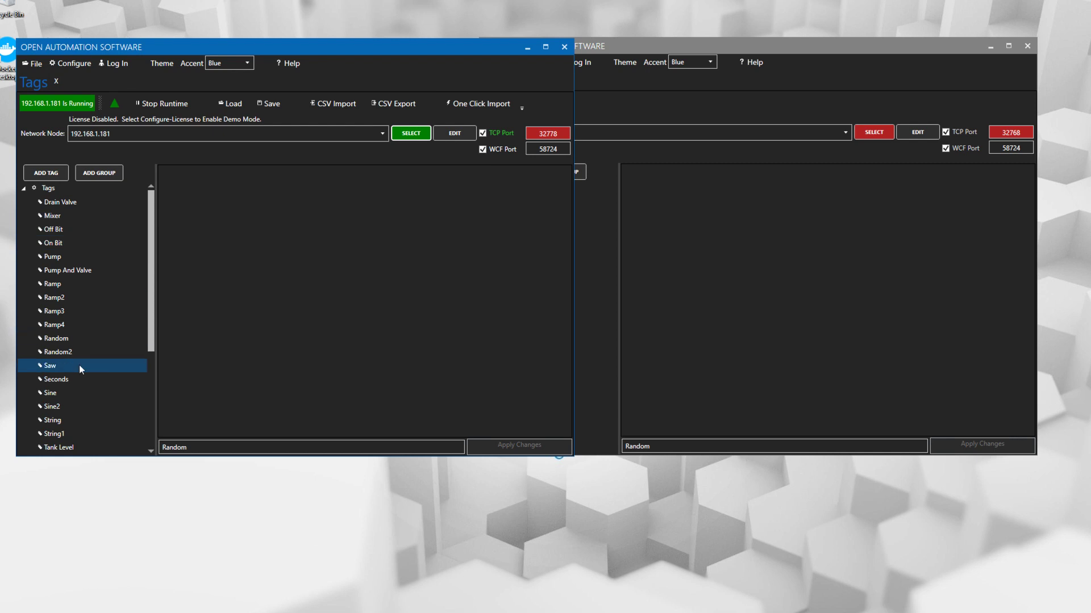
{"action": "left_click", "coordinate": [74, 63]}
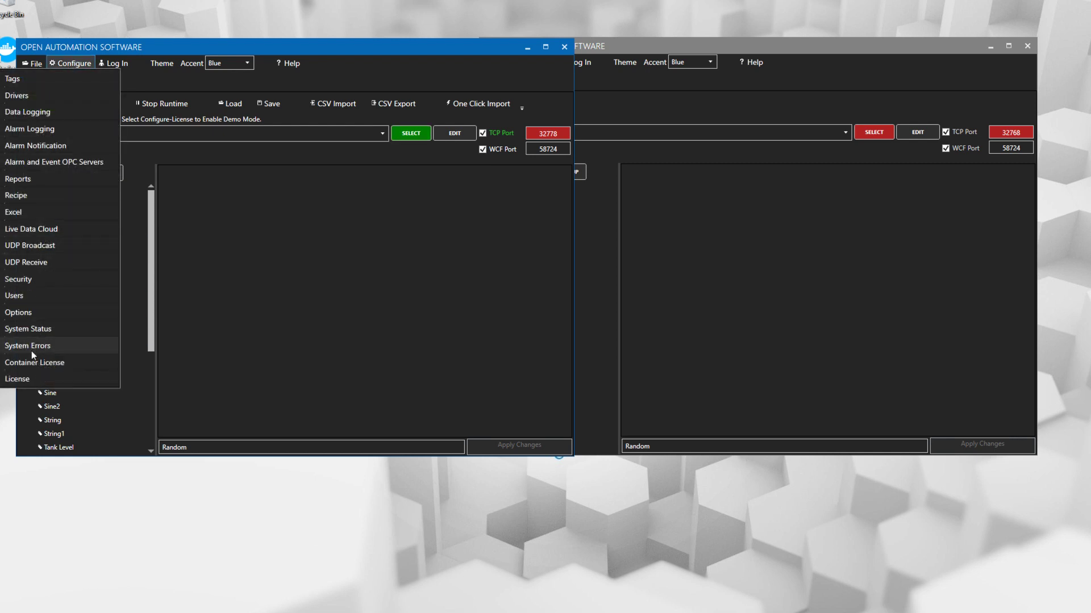
{"action": "left_click", "coordinate": [27, 379]}
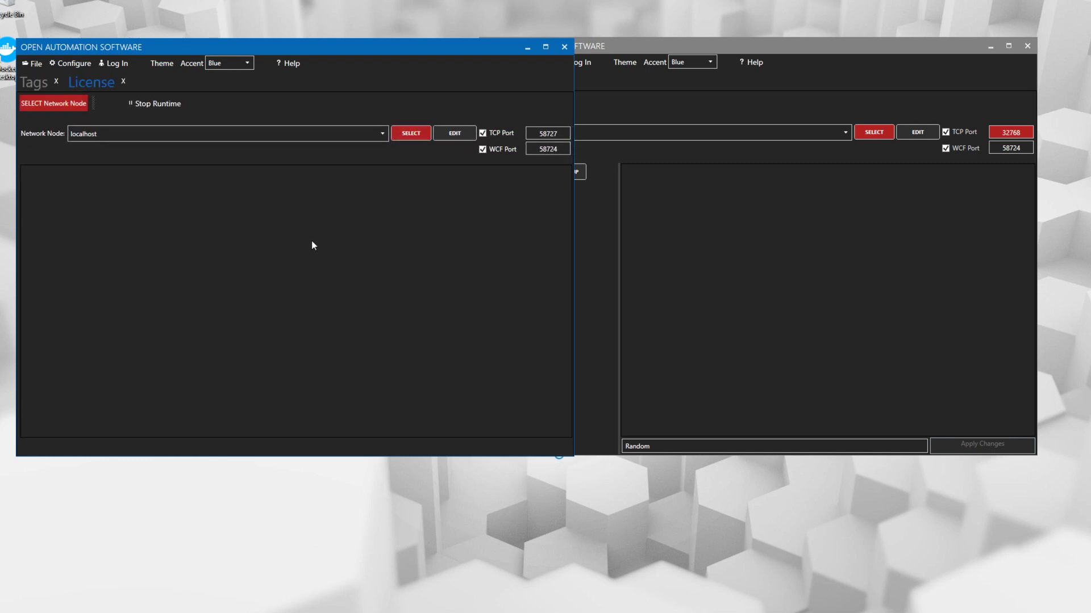
Connect on TCP port 32778, confirming the change, then close the License page.
{"action": "double_click", "coordinate": [543, 134]}
{"action": "type", "text": "32778"}
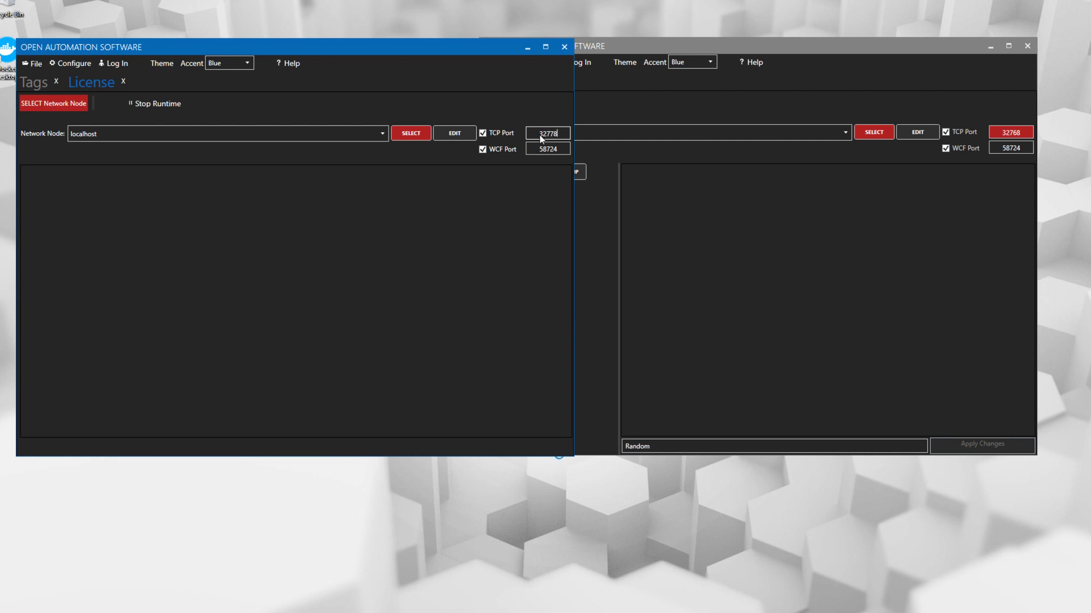
{"action": "left_click", "coordinate": [334, 133]}
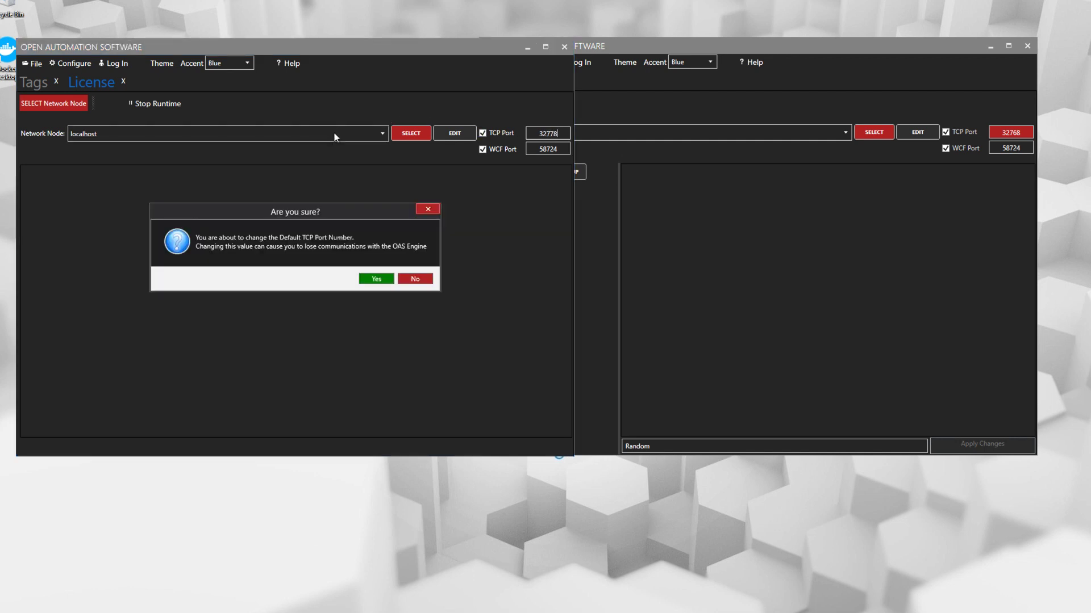
{"action": "left_click", "coordinate": [376, 279]}
{"action": "left_click", "coordinate": [405, 137]}
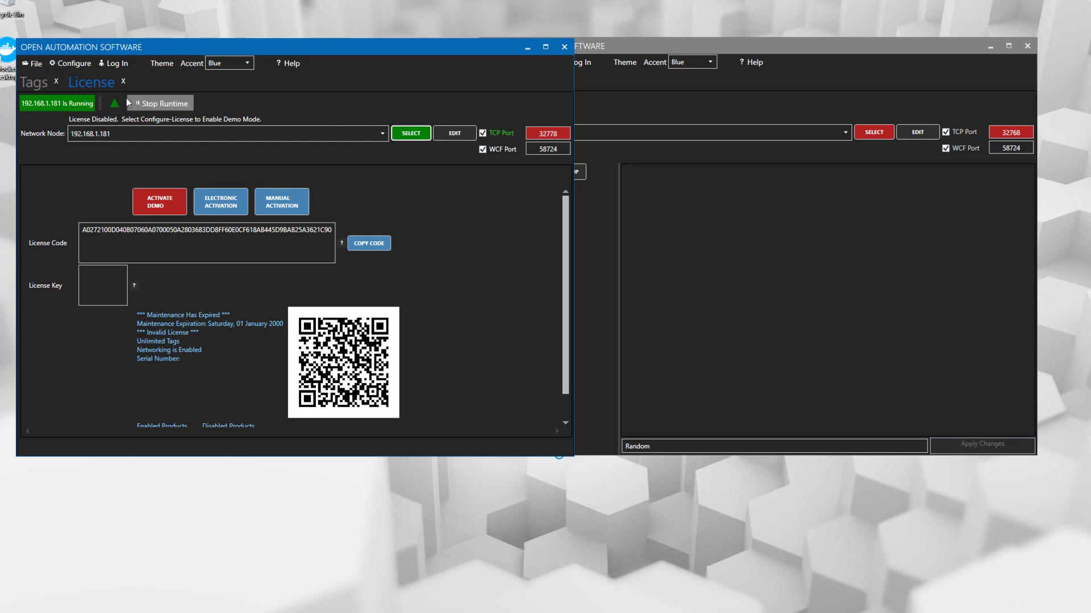
{"action": "left_click", "coordinate": [125, 77]}
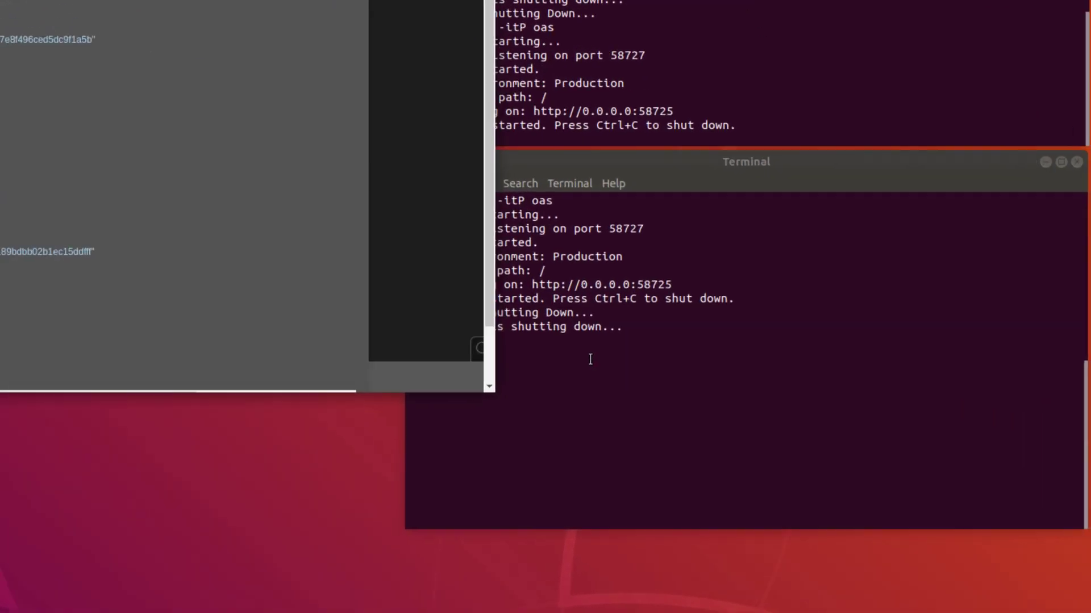
List the home folder with ls and change into /oas in the lower terminal.
{"action": "left_click", "coordinate": [742, 411]}
{"action": "type", "text": "ls"}
{"action": "key", "text": "Return"}
{"action": "type", "text": "cd /oas"}
{"action": "key", "text": "Return"}
List /oas, enter oas-linux-license-host, and list its contents.
{"action": "type", "text": "ls"}
{"action": "key", "text": "Return"}
{"action": "type", "text": "cd oas-lin"}
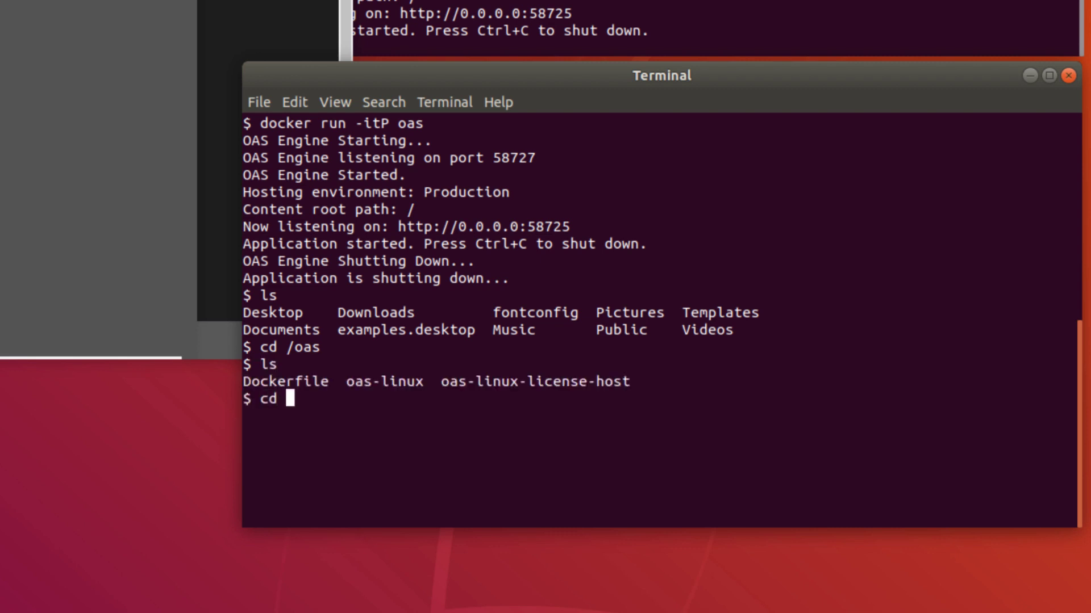
{"action": "type", "text": "ux-lic"}
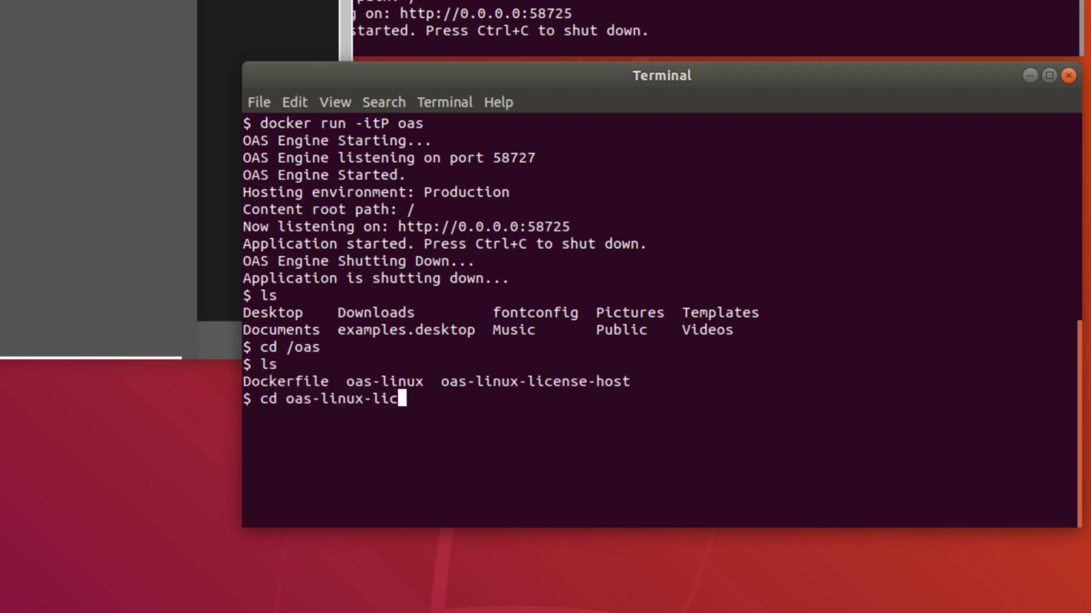
{"action": "type", "text": "ense-host"}
{"action": "key", "text": "Return"}
{"action": "type", "text": "ls"}
{"action": "key", "text": "Return"}
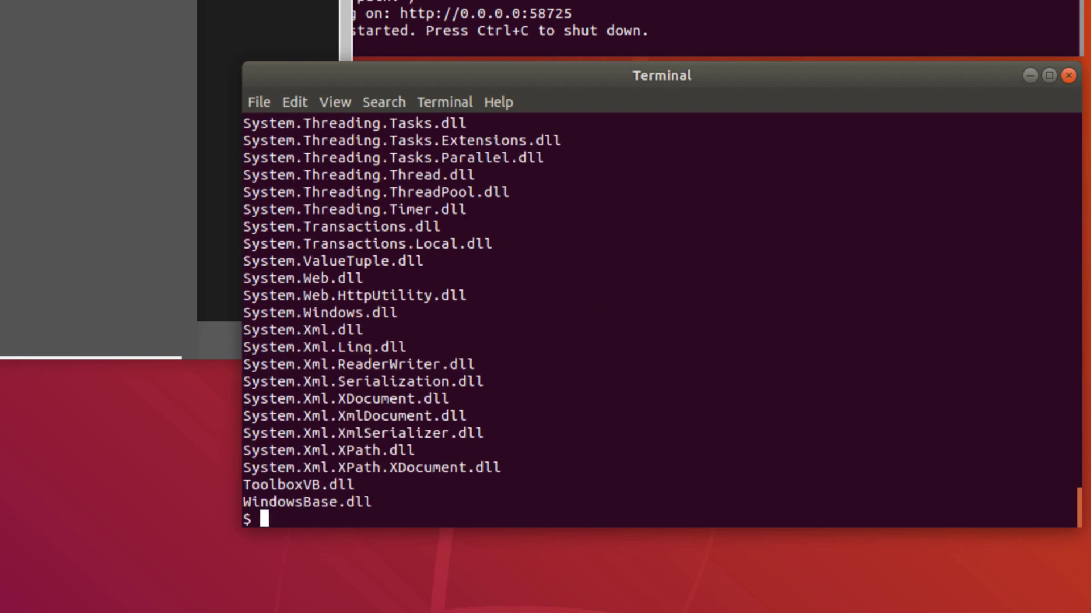
List the OASLicense* files and make OASLicenseHost executable with chmod +x.
{"action": "type", "text": "ls OASLicense"}
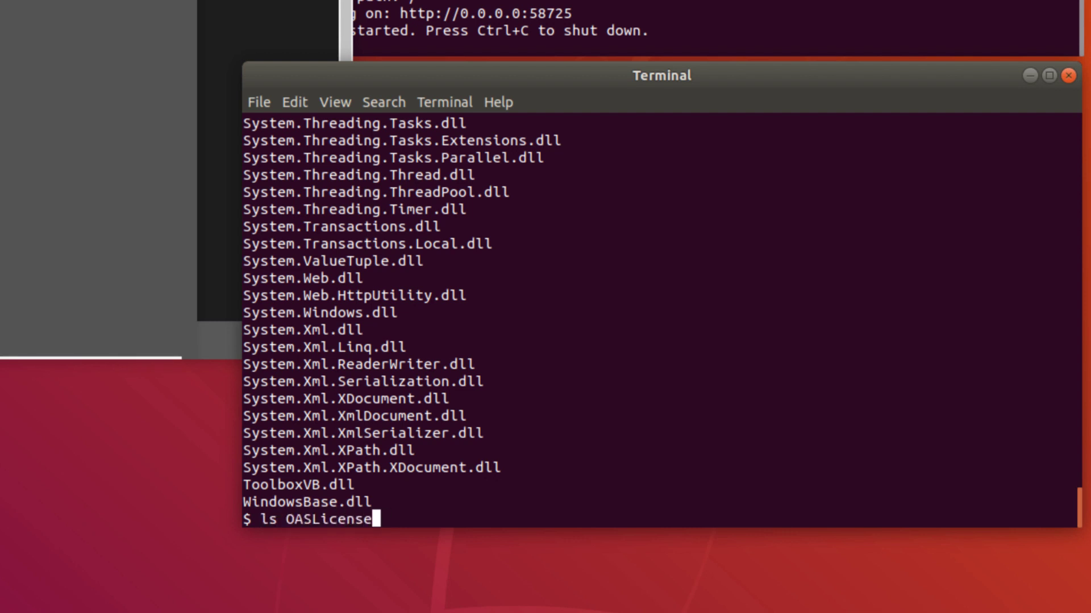
{"action": "type", "text": "*"}
{"action": "key", "text": "Return"}
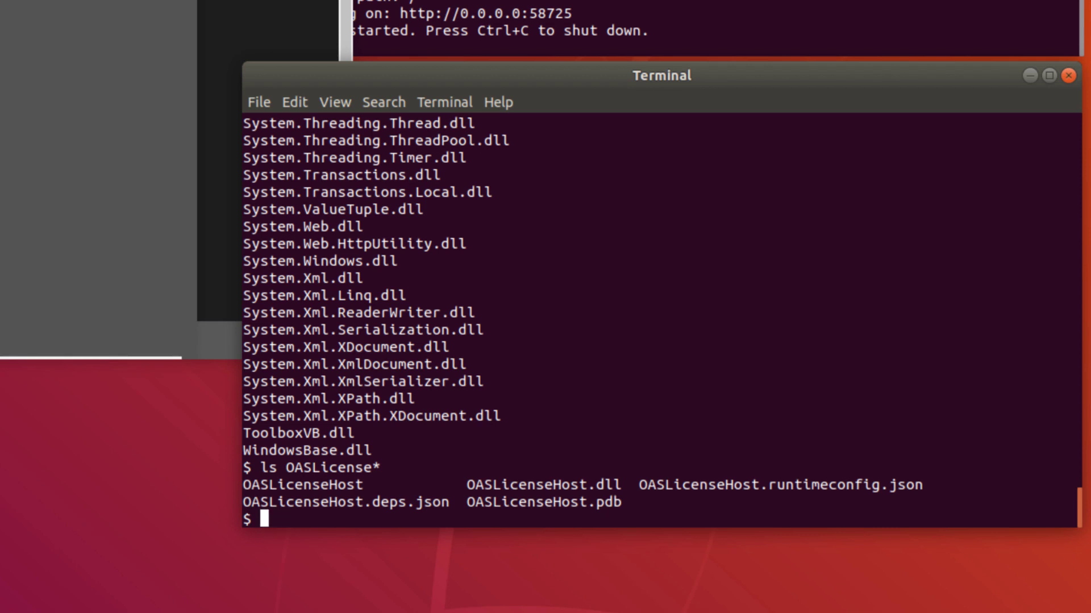
{"action": "type", "text": "chmod +"}
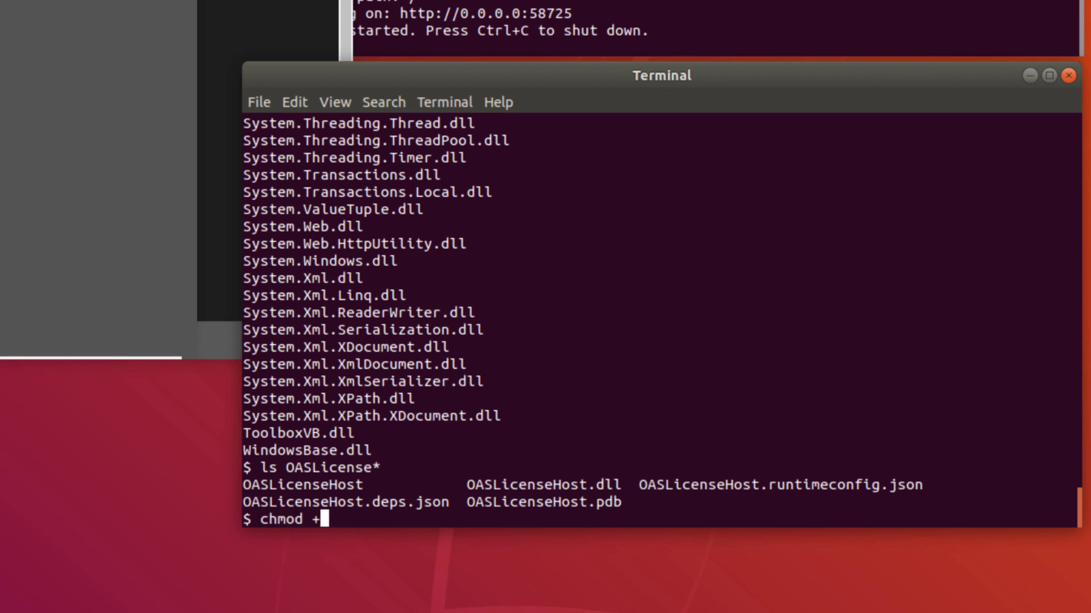
{"action": "type", "text": "x OASLicenseHost"}
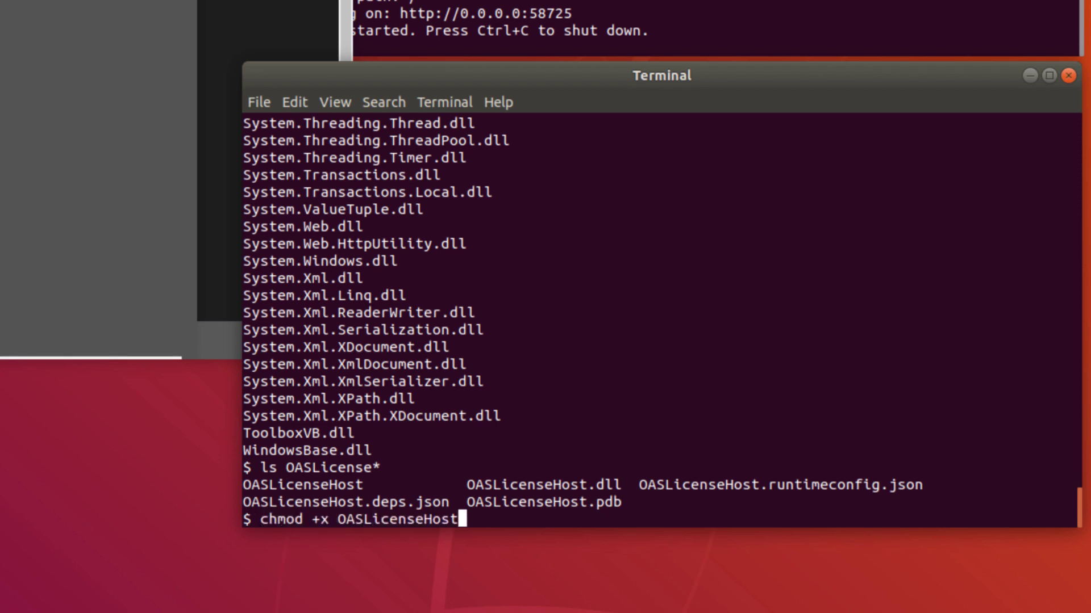
{"action": "key", "text": "Return"}
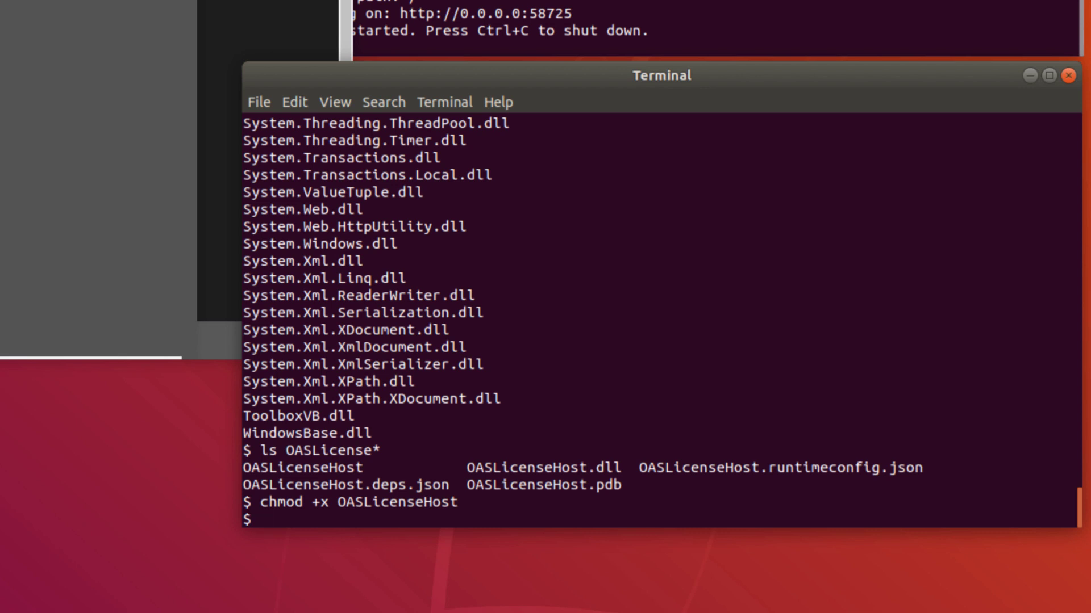
Launch ./OASLicenseHost and confirm it reports '1 Containers Running' on port 58729.
{"action": "type", "text": "./OASLice"}
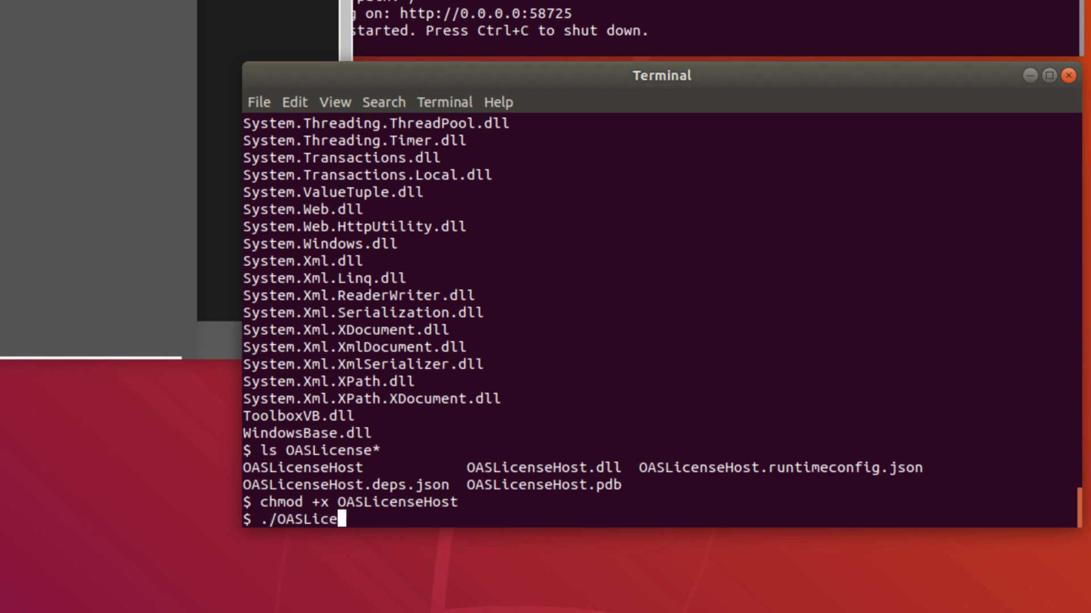
{"action": "type", "text": "nseHost"}
{"action": "key", "text": "Return"}
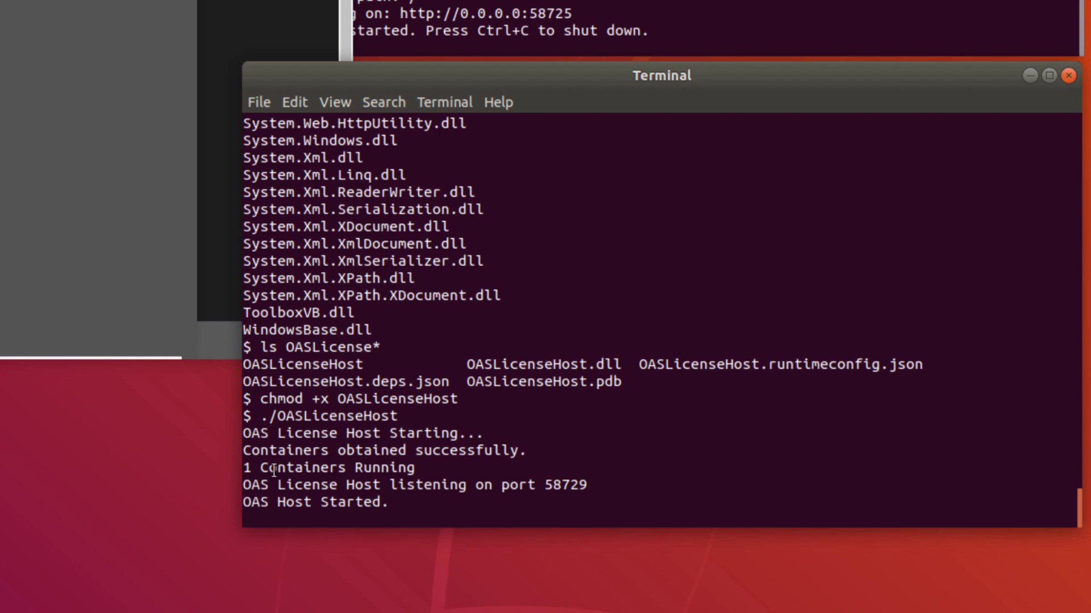
{"action": "left_click_drag", "start_coordinate": [246, 469], "coordinate": [436, 461]}
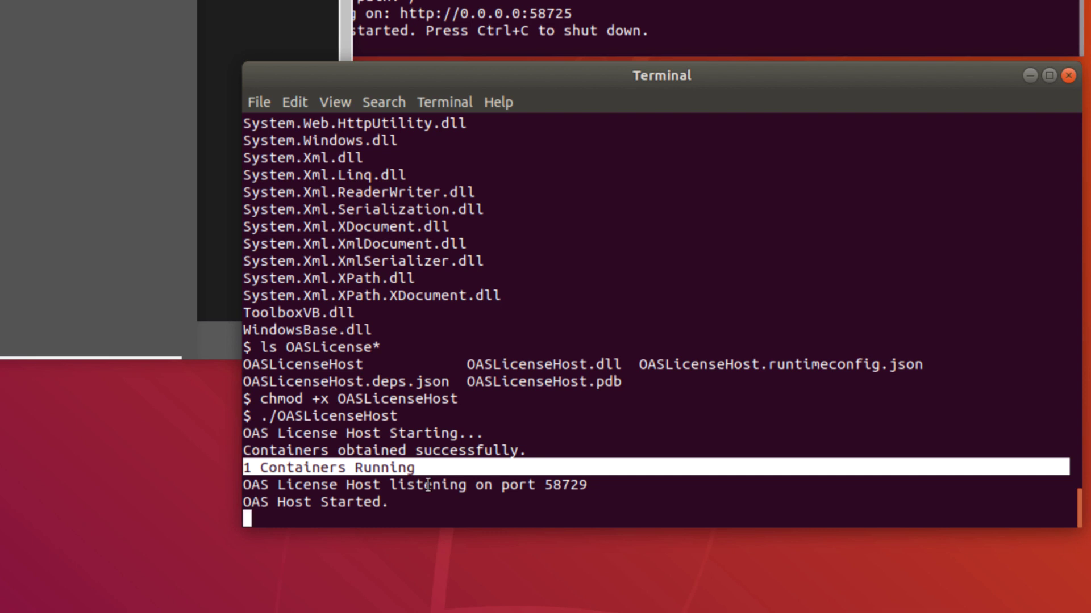
{"action": "left_click", "coordinate": [427, 486]}
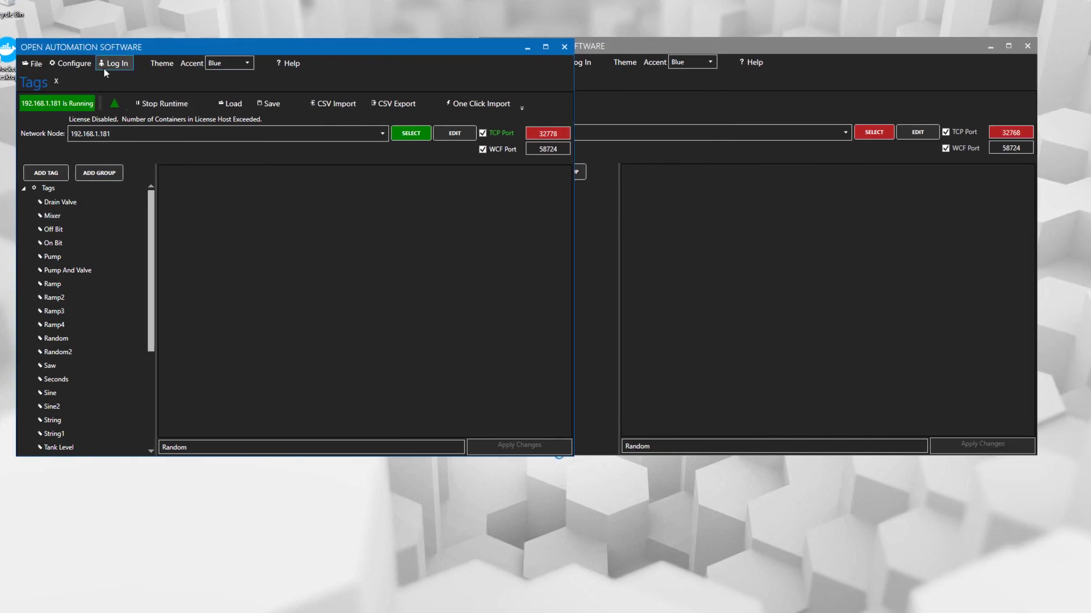
Point the Container License page at node 192.168.1.181, port 58729, and dismiss the maintenance notice.
{"action": "left_click", "coordinate": [75, 64]}
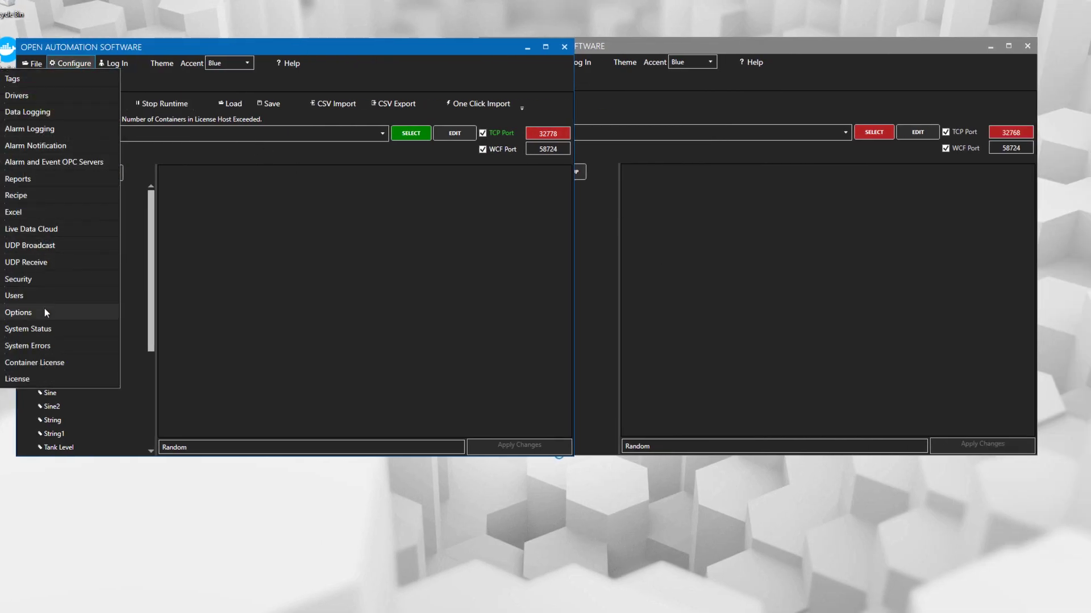
{"action": "left_click", "coordinate": [57, 363]}
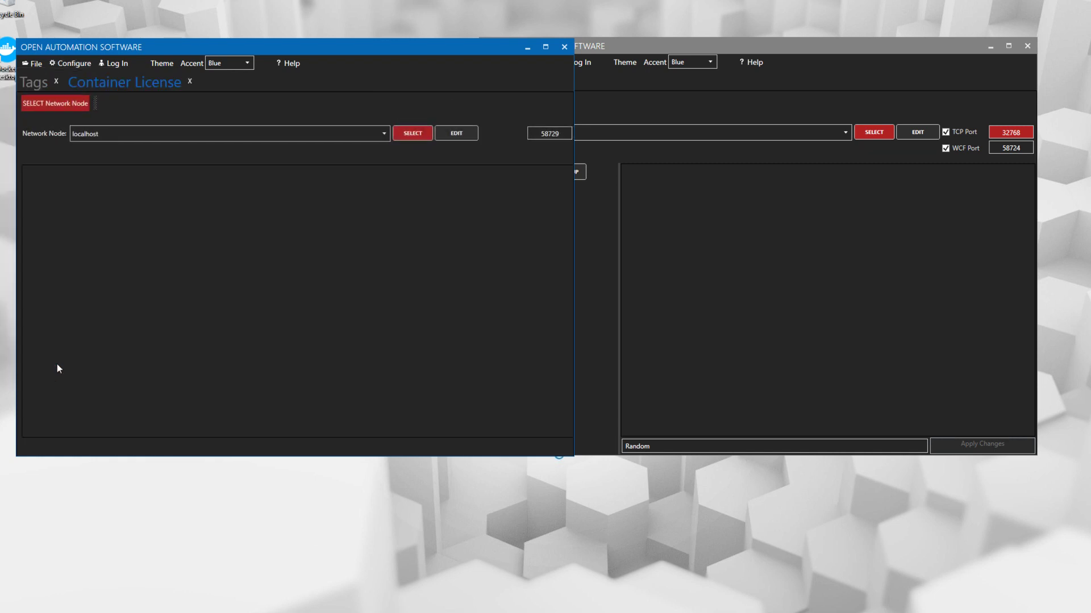
{"action": "left_click", "coordinate": [382, 134]}
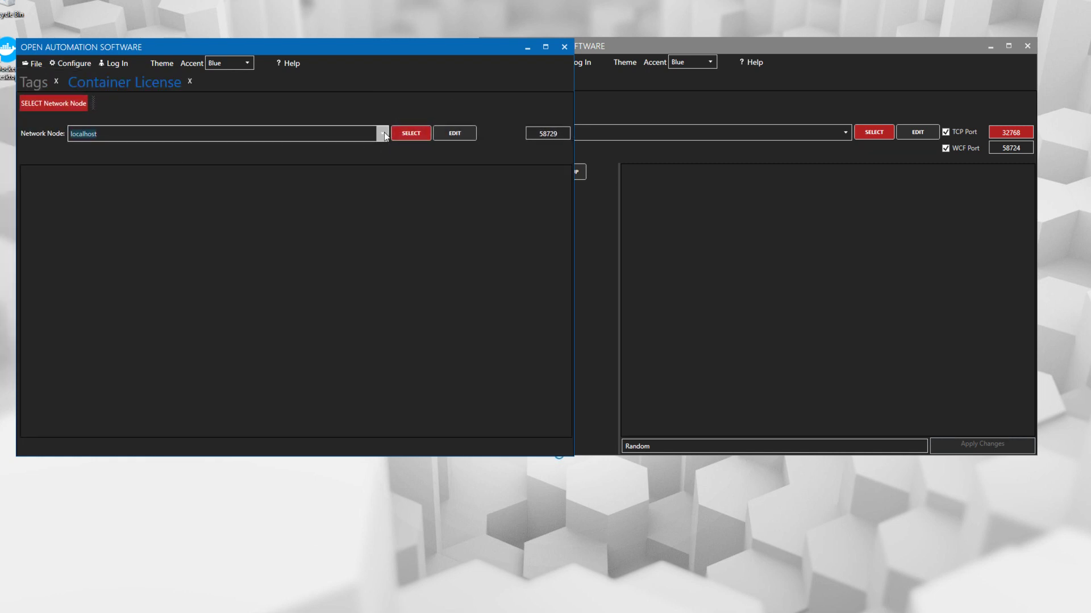
{"action": "left_click", "coordinate": [343, 161]}
{"action": "left_click", "coordinate": [546, 136]}
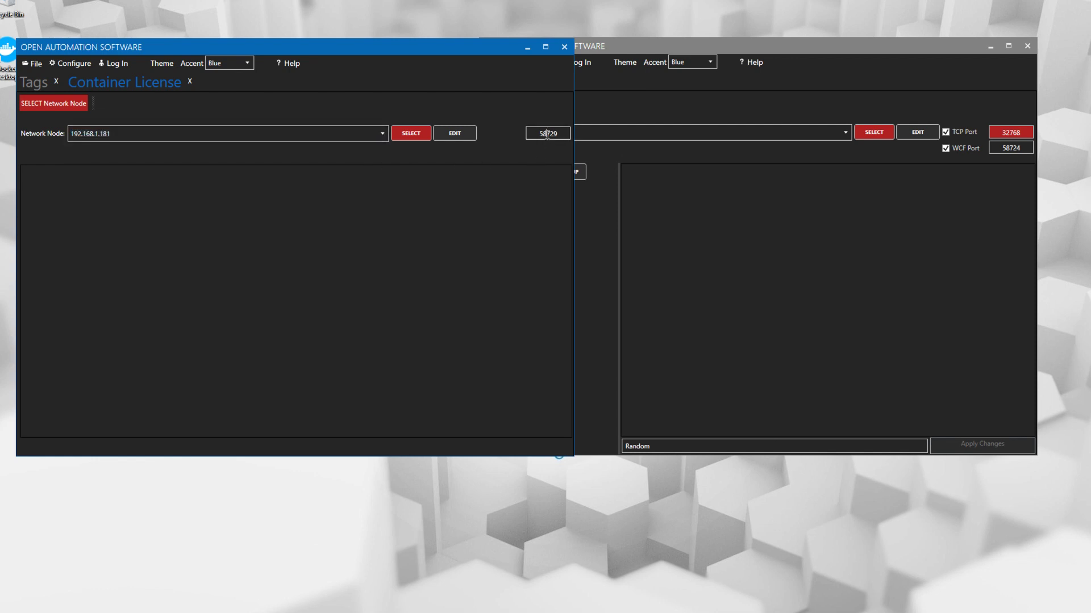
{"action": "left_click", "coordinate": [418, 134]}
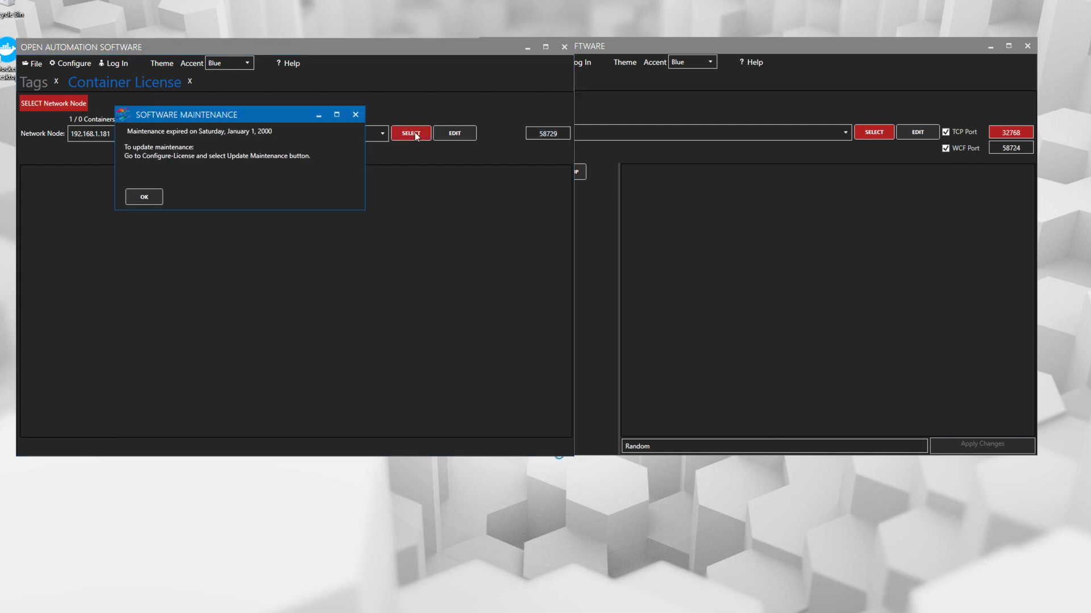
{"action": "left_click", "coordinate": [153, 197]}
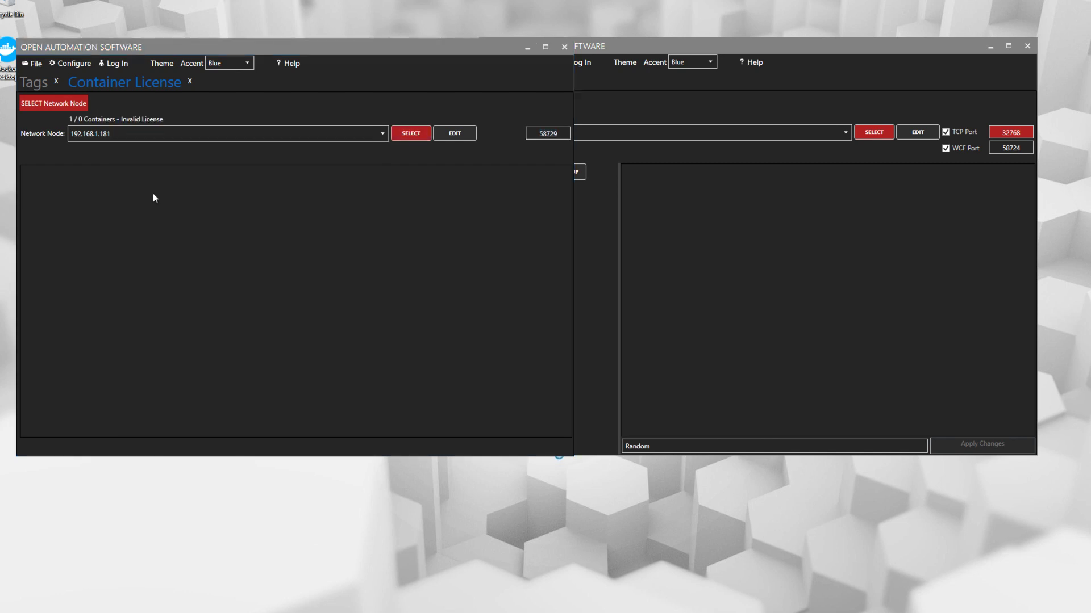
Load the node's license details and activate the demo container license, acknowledging License Saved.
{"action": "left_click", "coordinate": [417, 135]}
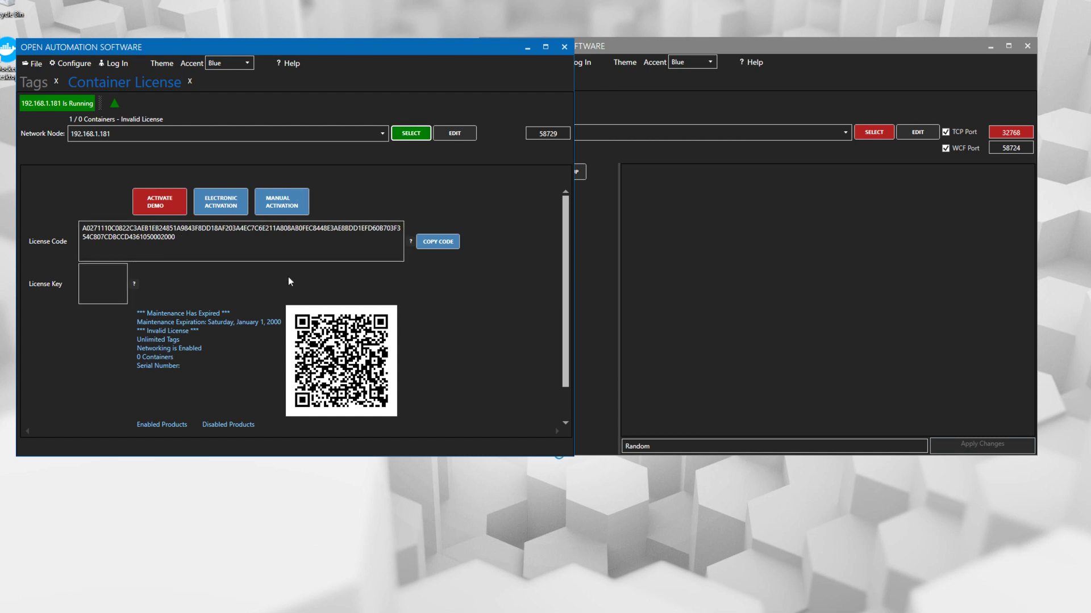
{"action": "left_click", "coordinate": [161, 207]}
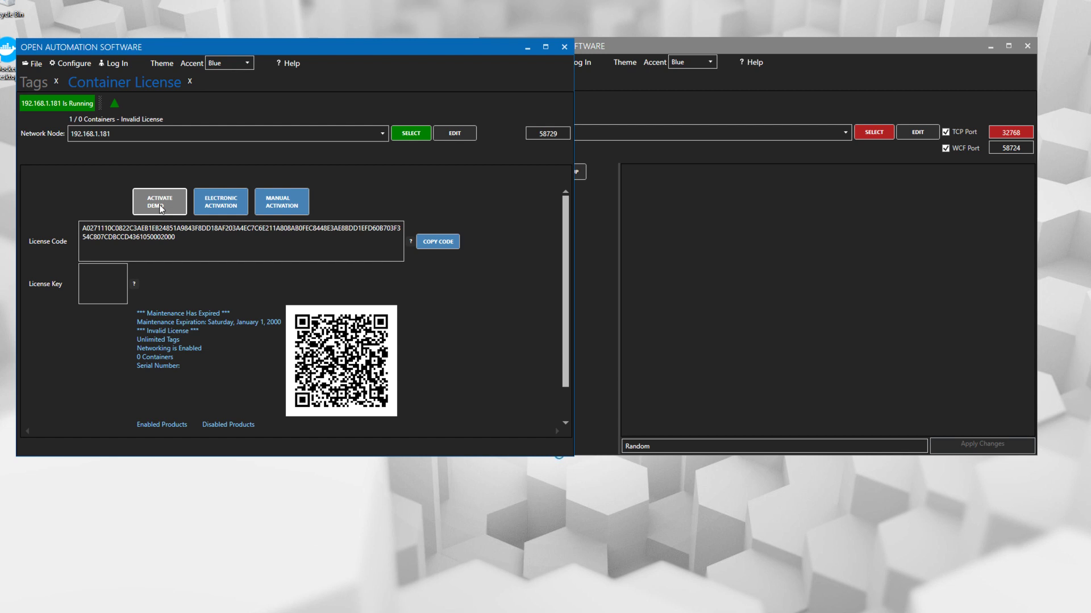
{"action": "left_click", "coordinate": [160, 206]}
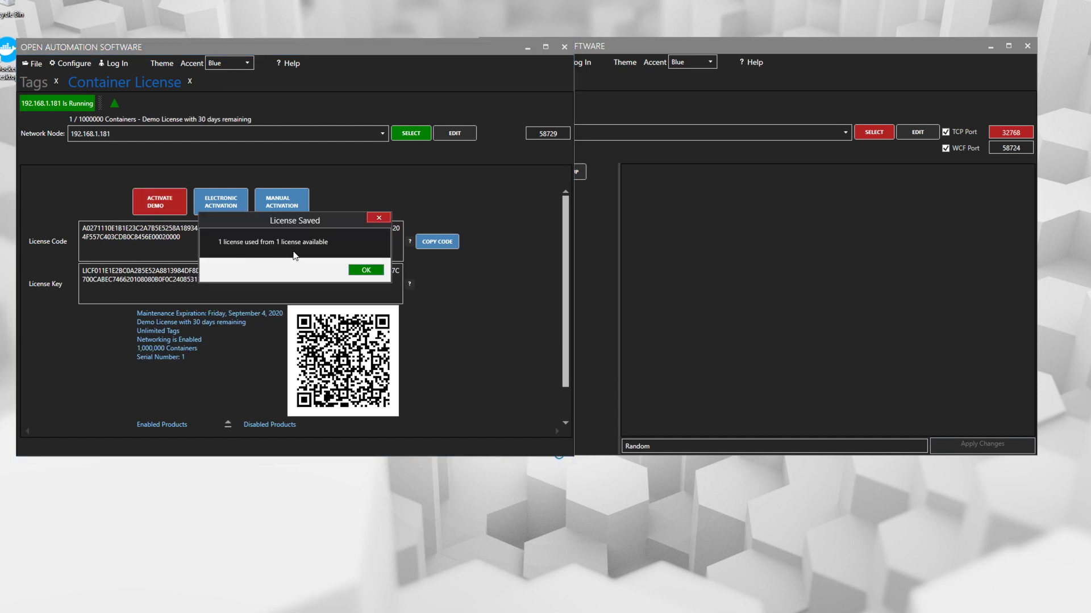
{"action": "left_click", "coordinate": [366, 272]}
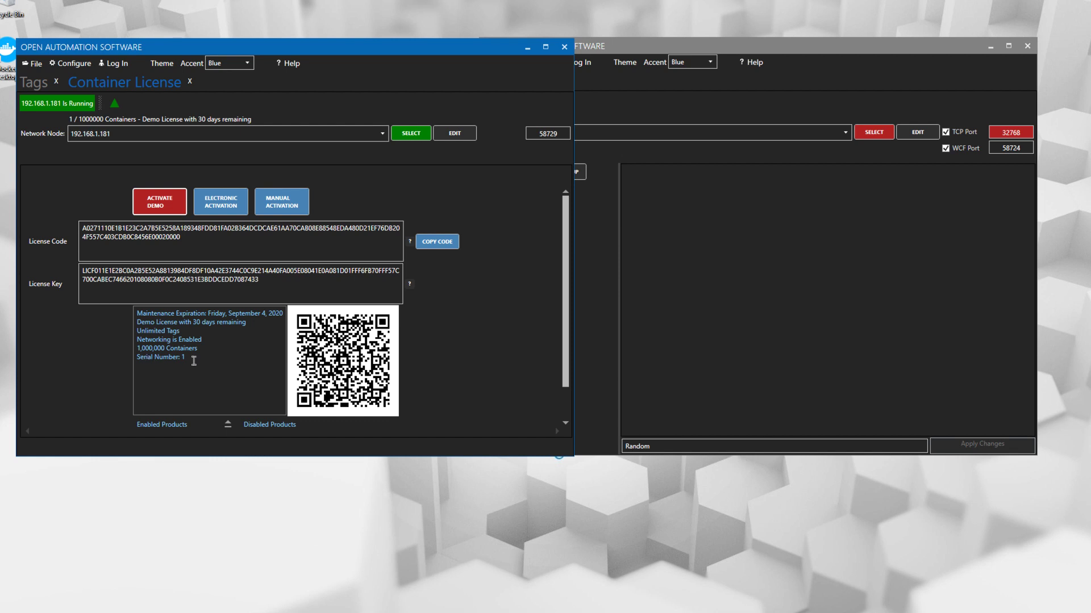
Review the demo license details: 1,000,000 containers and Unlimited Tags.
{"action": "left_click_drag", "start_coordinate": [137, 348], "coordinate": [195, 349]}
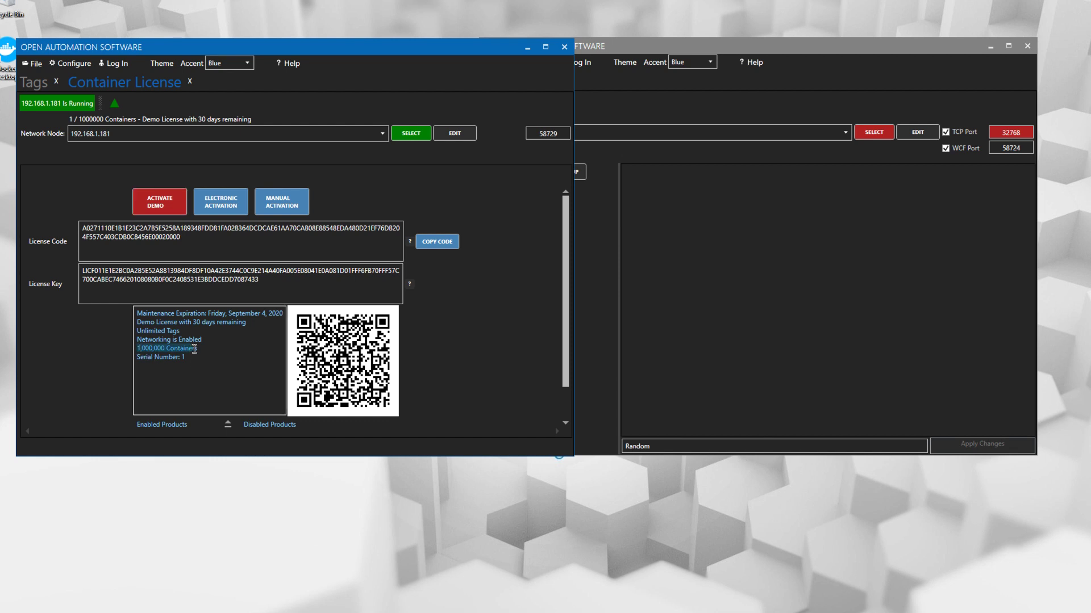
{"action": "left_click_drag", "start_coordinate": [137, 331], "coordinate": [204, 331]}
{"action": "left_click", "coordinate": [210, 344]}
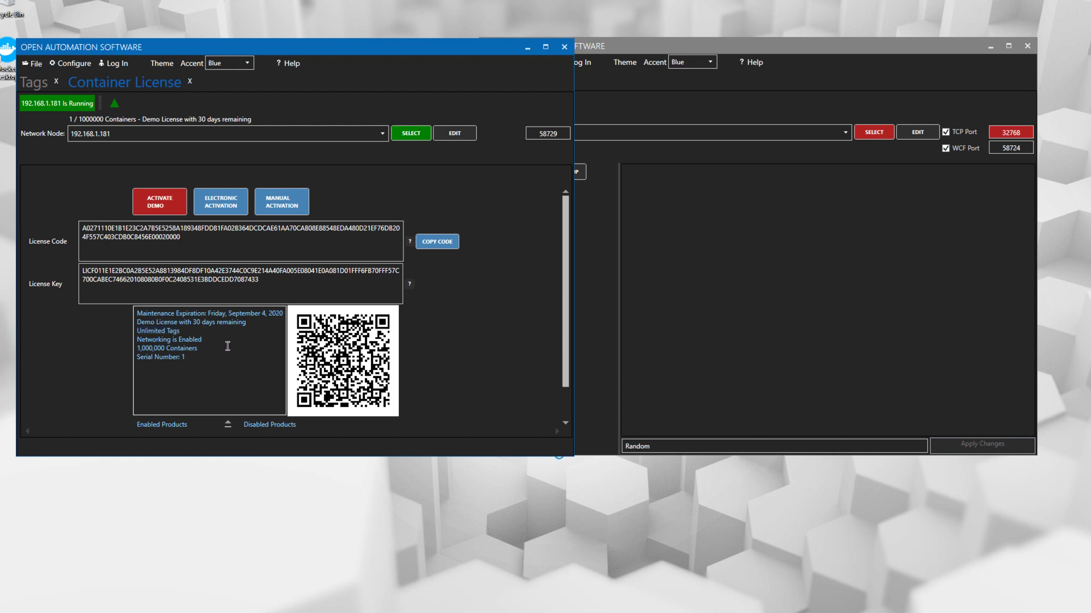